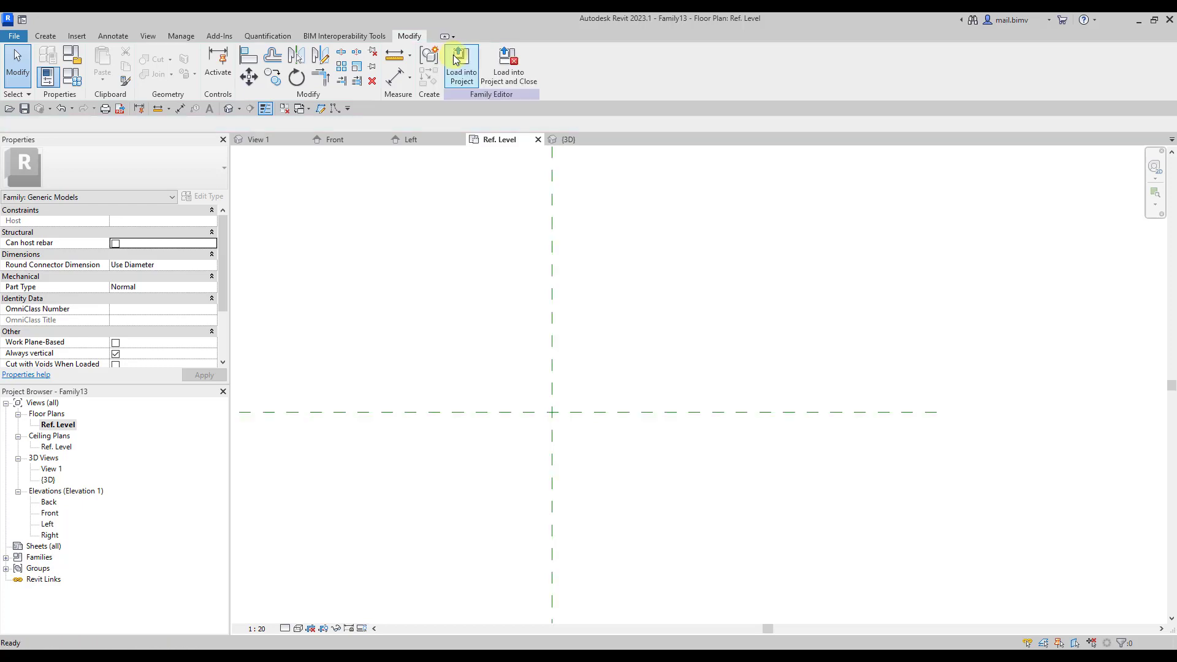
- Start a new solid sweep from the Forms panel on the Create tab
left_click(46, 37)
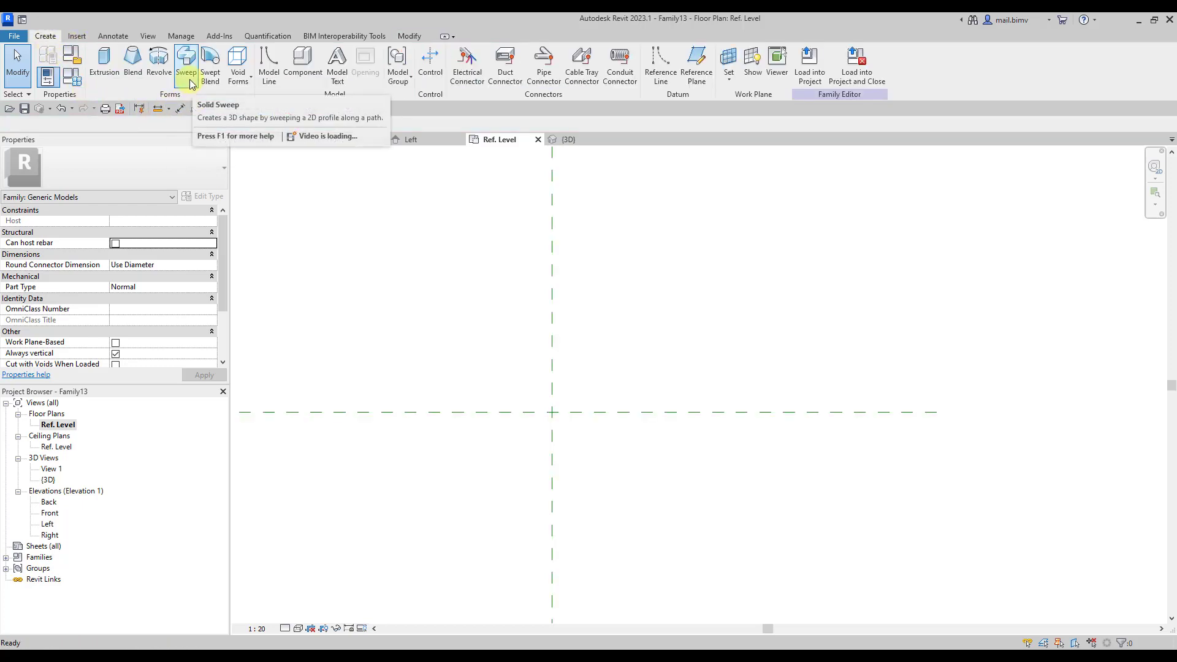
mouse_move(186, 66)
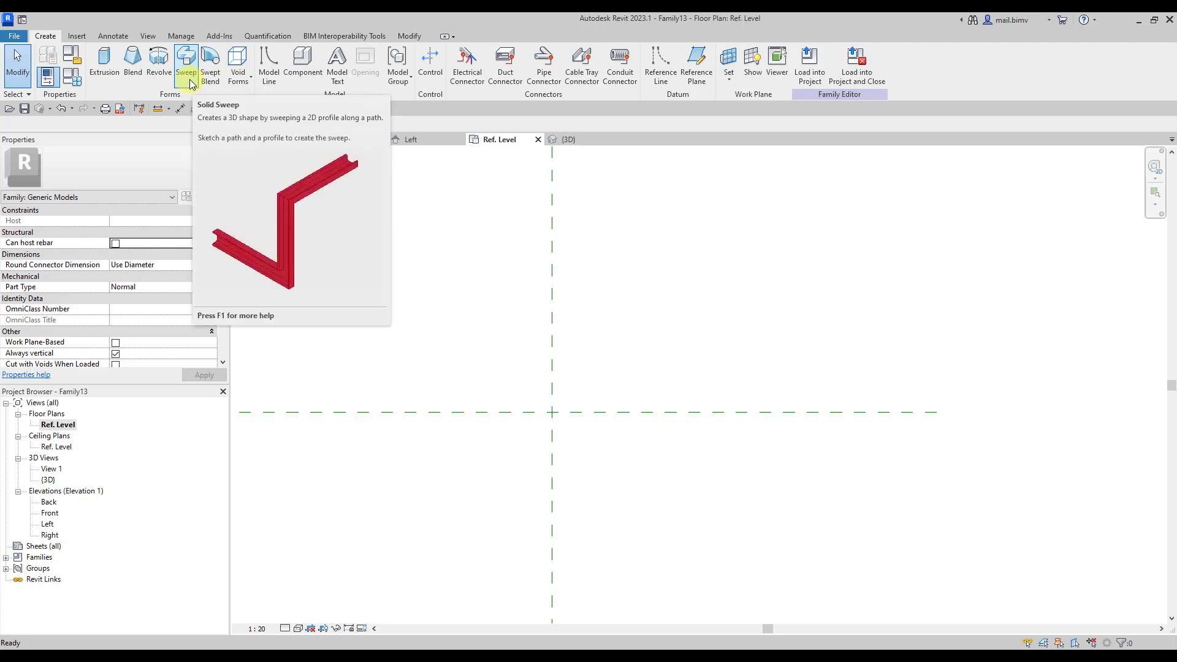
left_click(182, 84)
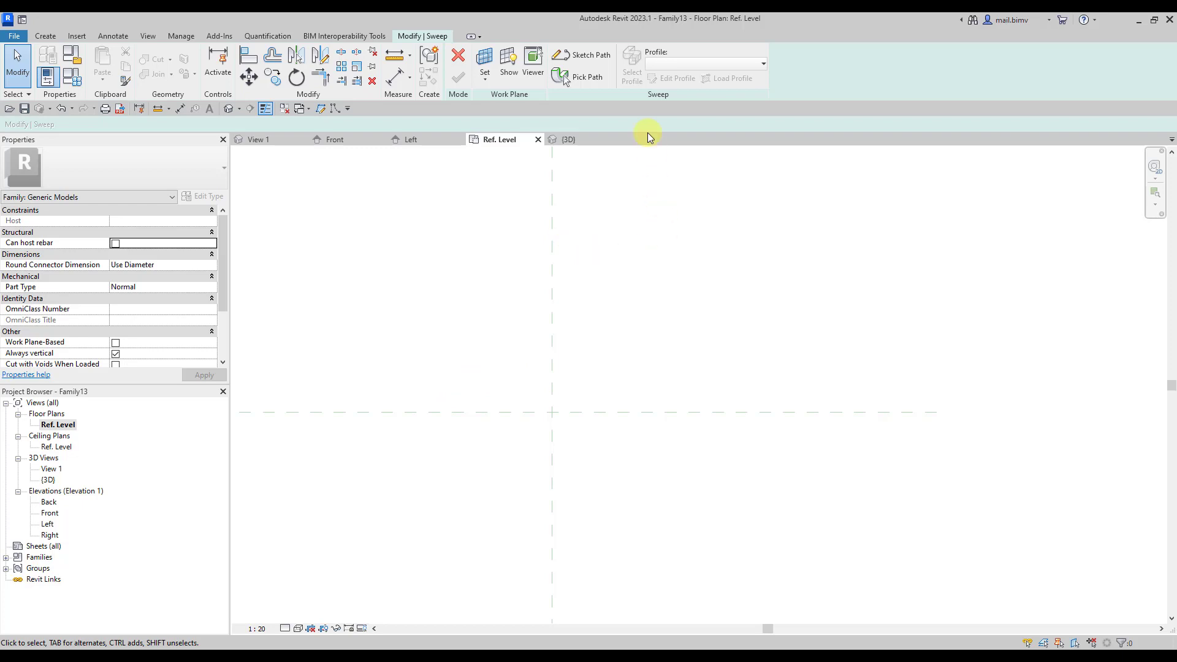
- Sketch the stepped part of the sweep path as alternating vertical and horizontal lines
left_click(582, 57)
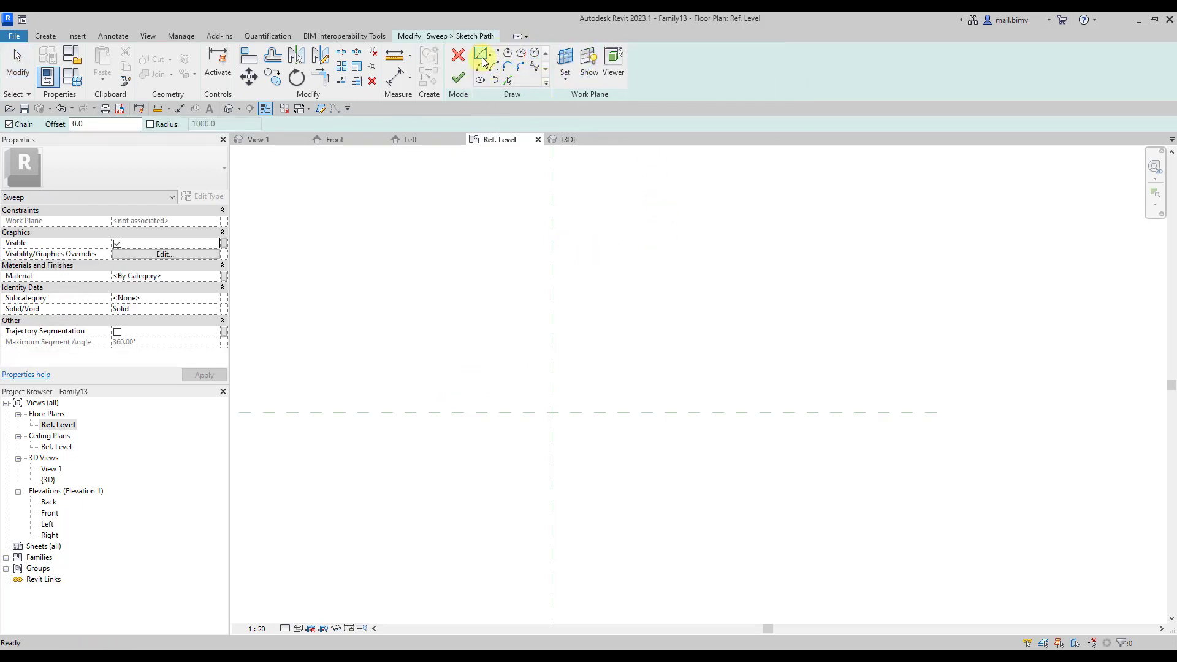
left_click(406, 509)
left_click(406, 441)
left_click(492, 441)
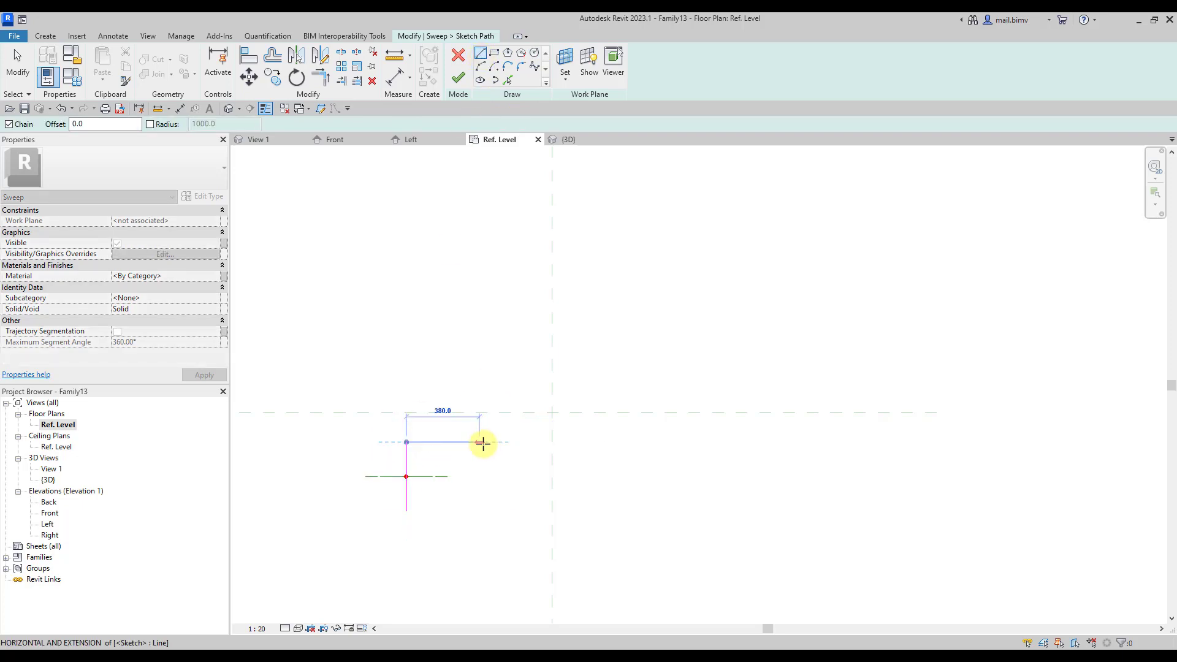
left_click(491, 357)
left_click(617, 358)
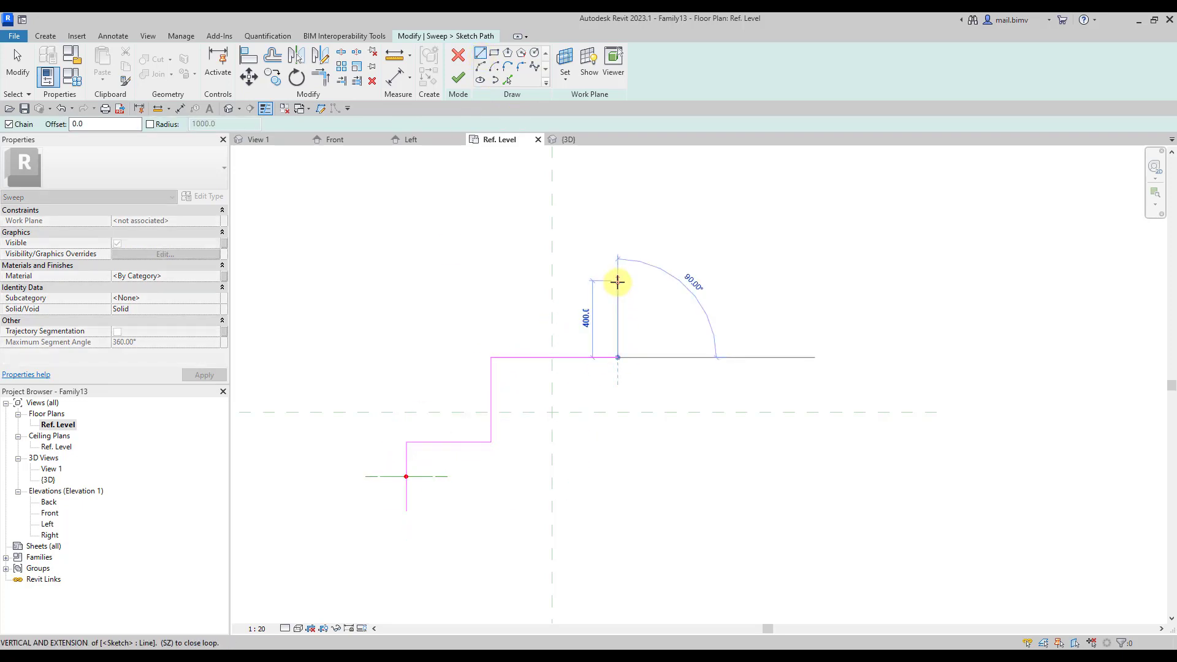
- Extend the path with an arc and a final vertical drop, then view it in 3D
left_click(783, 357)
left_click(715, 334)
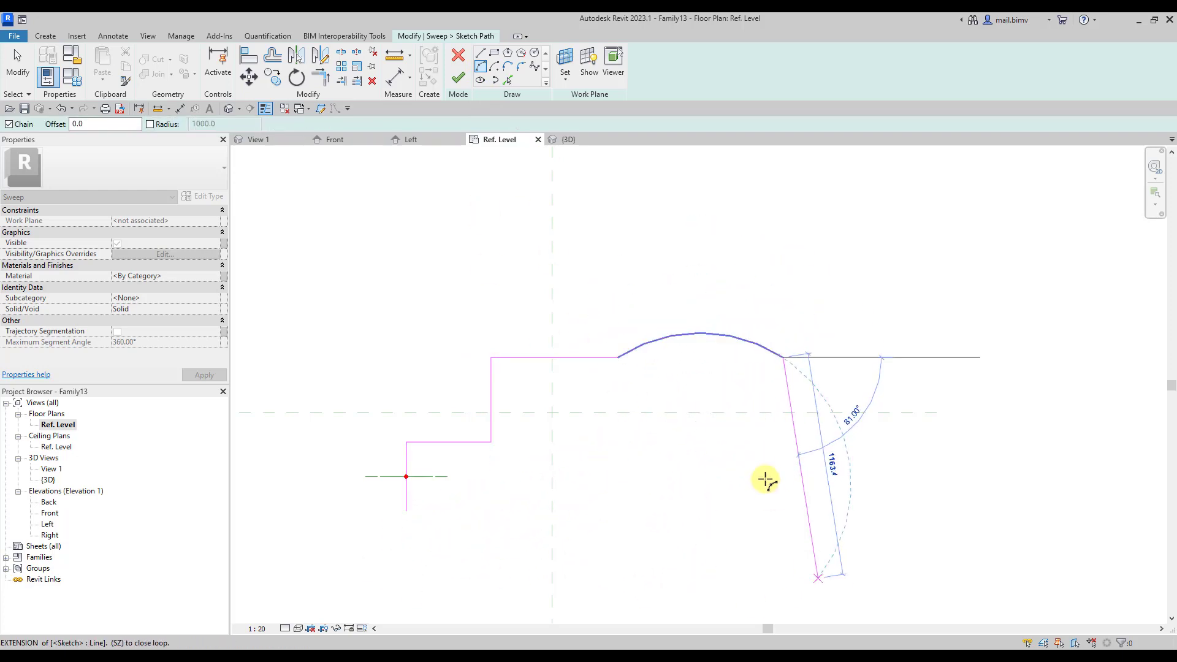
left_click(480, 53)
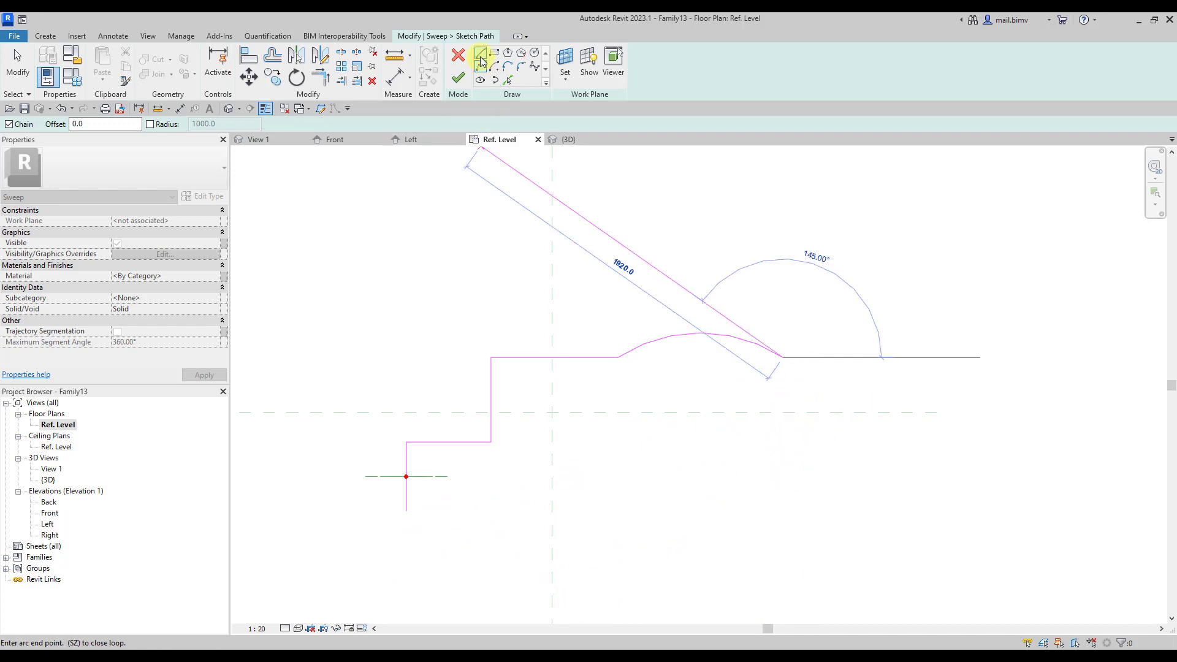
left_click(783, 504)
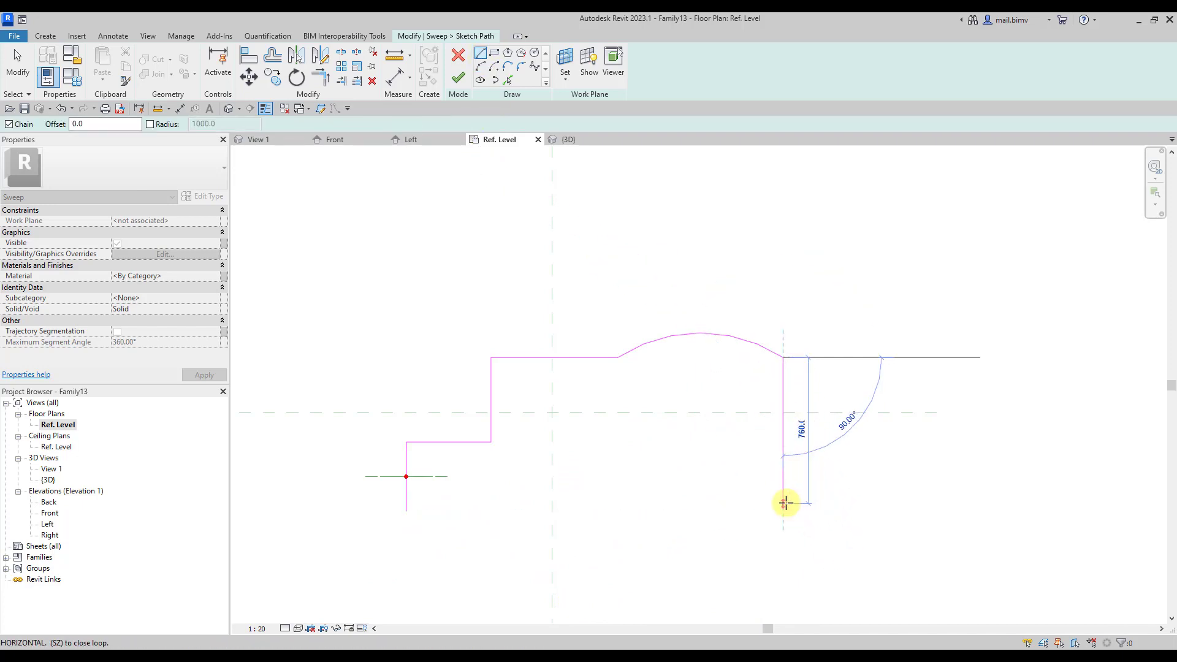
left_click(17, 64)
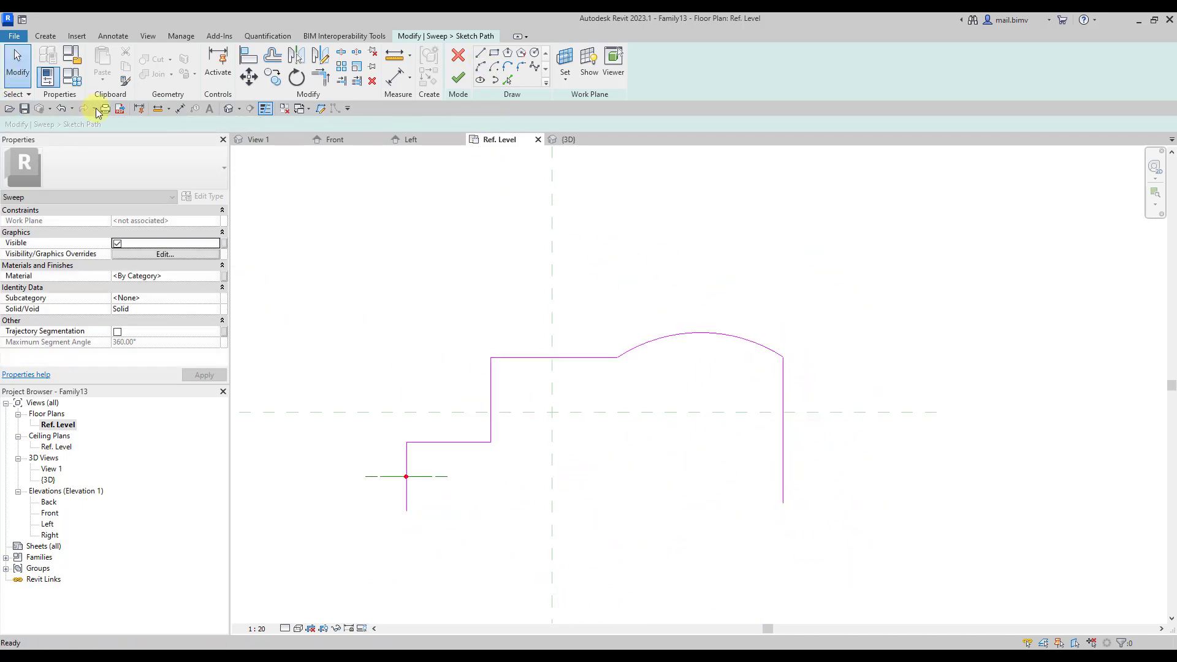
left_click(229, 108)
mouse_move(350, 313)
middle_mouse_down("shift")
mouse_move(578, 362)
mouse_move(337, 292)
mouse_move(488, 327)
middle_mouse_up("shift")
scroll(487, 327, "up", 2)
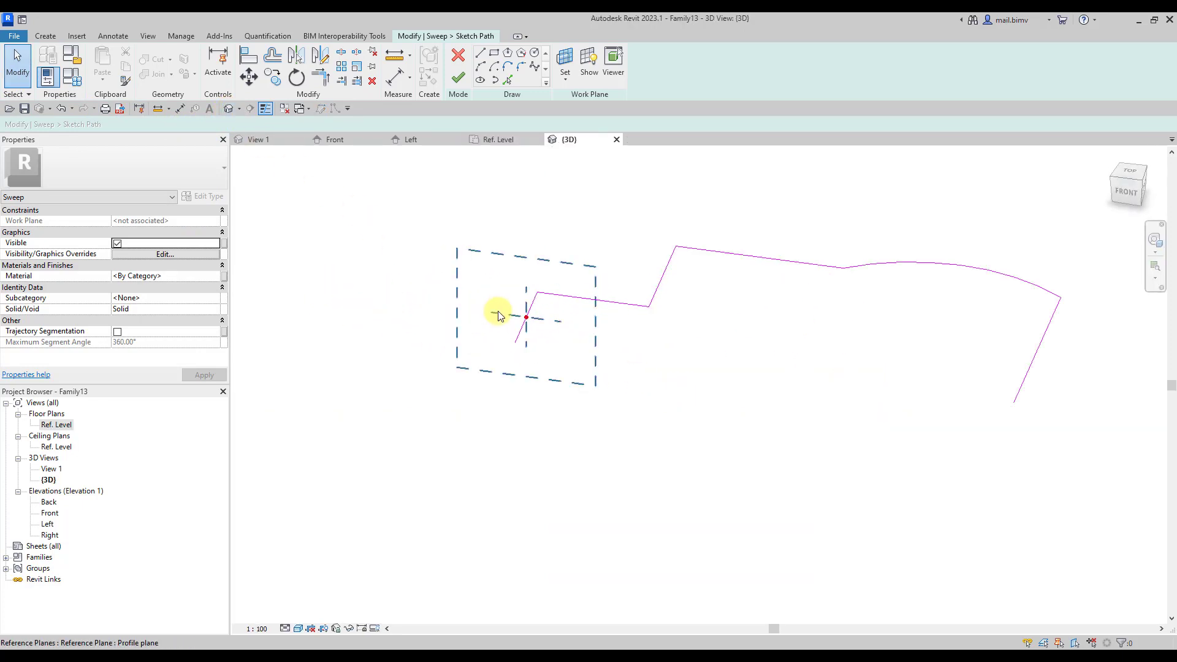
left_click(492, 312)
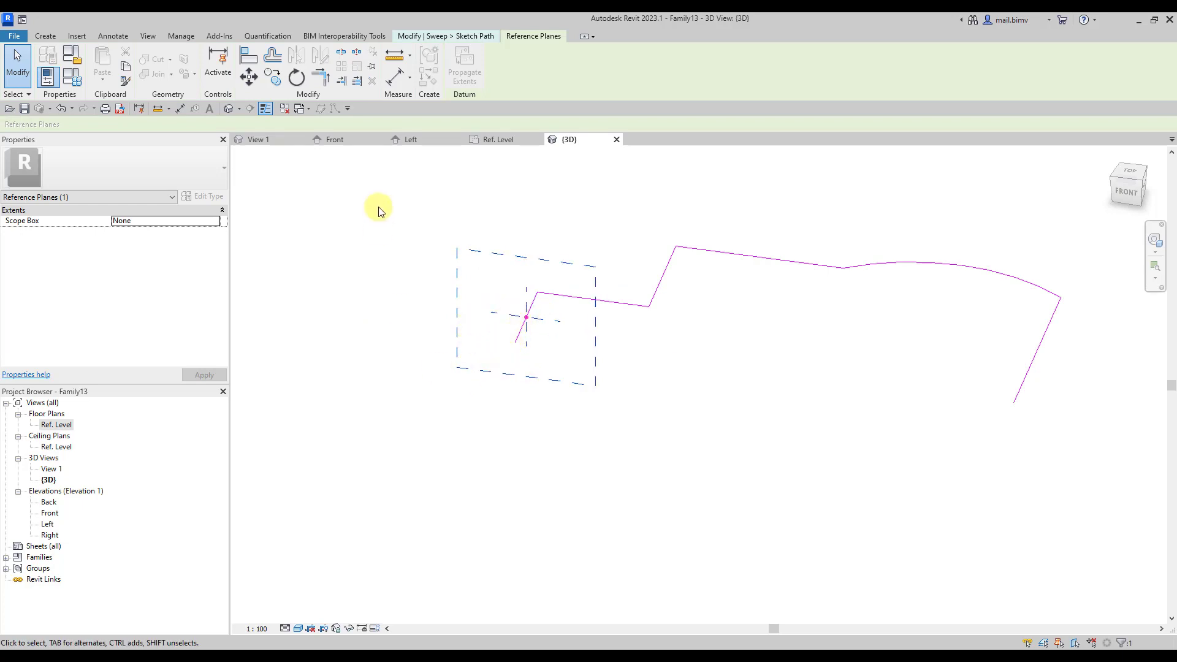
left_click(373, 298)
left_click(477, 252)
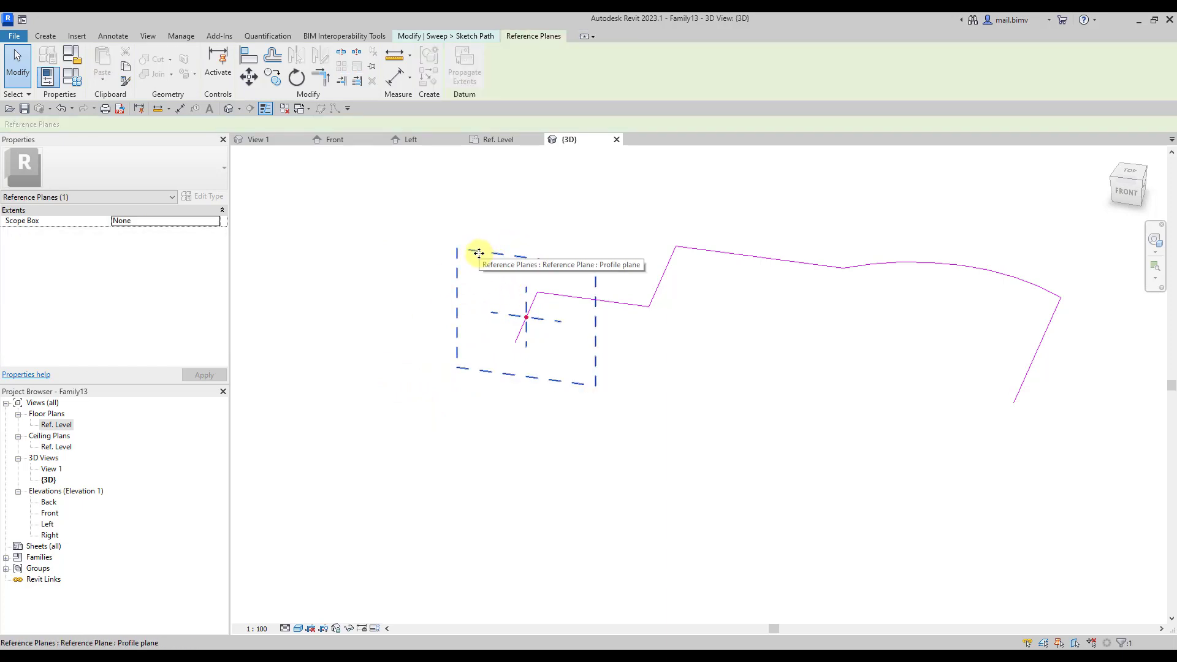
mouse_move(479, 252)
left_mouse_down()
mouse_move(689, 178)
mouse_move(849, 241)
mouse_move(1040, 281)
mouse_move(1001, 399)
mouse_move(1001, 243)
mouse_move(748, 271)
mouse_move(507, 337)
mouse_move(531, 272)
mouse_move(641, 289)
mouse_move(678, 231)
mouse_move(651, 192)
mouse_move(460, 312)
mouse_move(507, 263)
mouse_move(544, 296)
mouse_move(562, 260)
mouse_move(548, 263)
mouse_move(670, 210)
mouse_move(649, 244)
mouse_move(478, 310)
mouse_move(712, 231)
mouse_move(958, 238)
mouse_move(912, 239)
mouse_move(843, 268)
mouse_move(1024, 255)
mouse_move(709, 260)
mouse_move(479, 317)
mouse_move(460, 310)
left_mouse_up()
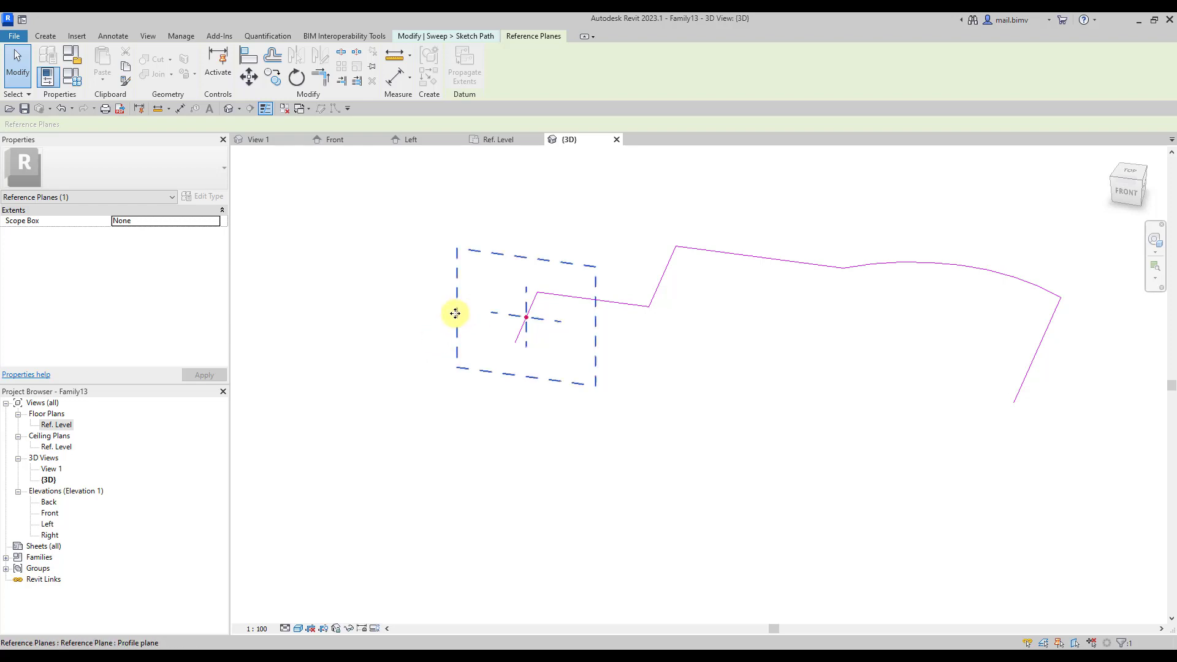
mouse_move(455, 316)
left_mouse_down()
mouse_move(526, 245)
mouse_move(452, 236)
mouse_move(456, 279)
mouse_move(556, 228)
mouse_move(486, 224)
mouse_move(444, 300)
left_mouse_up()
left_click(396, 434)
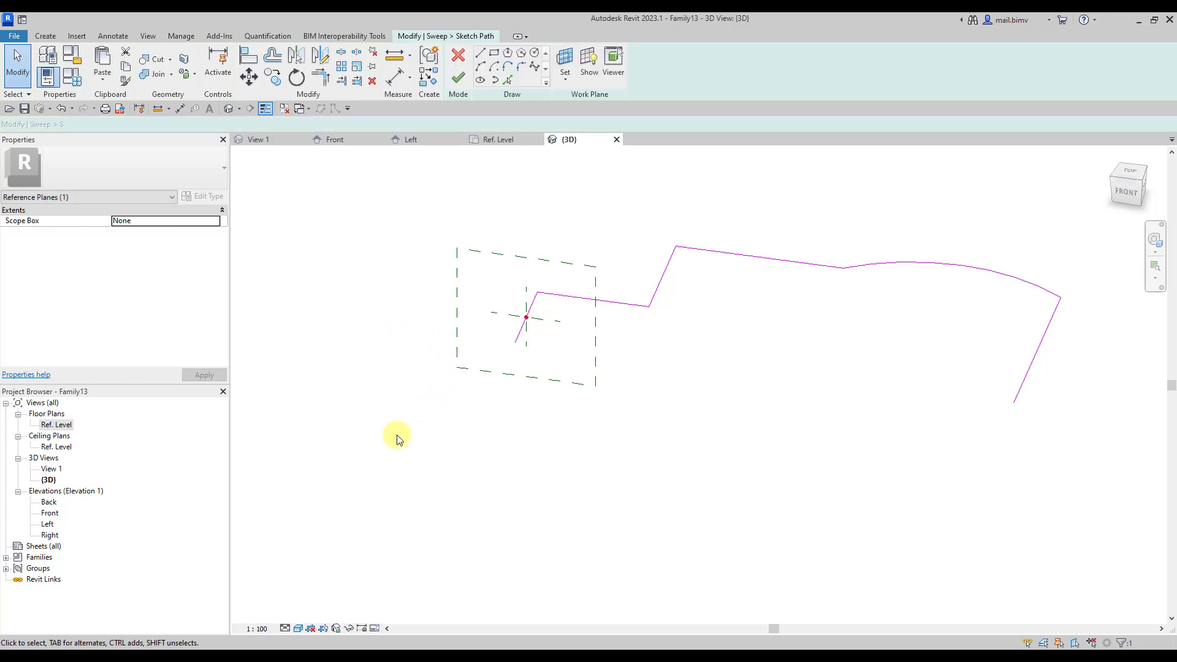
- Finish the sweep path and enter sweep profile editing
left_click(458, 78)
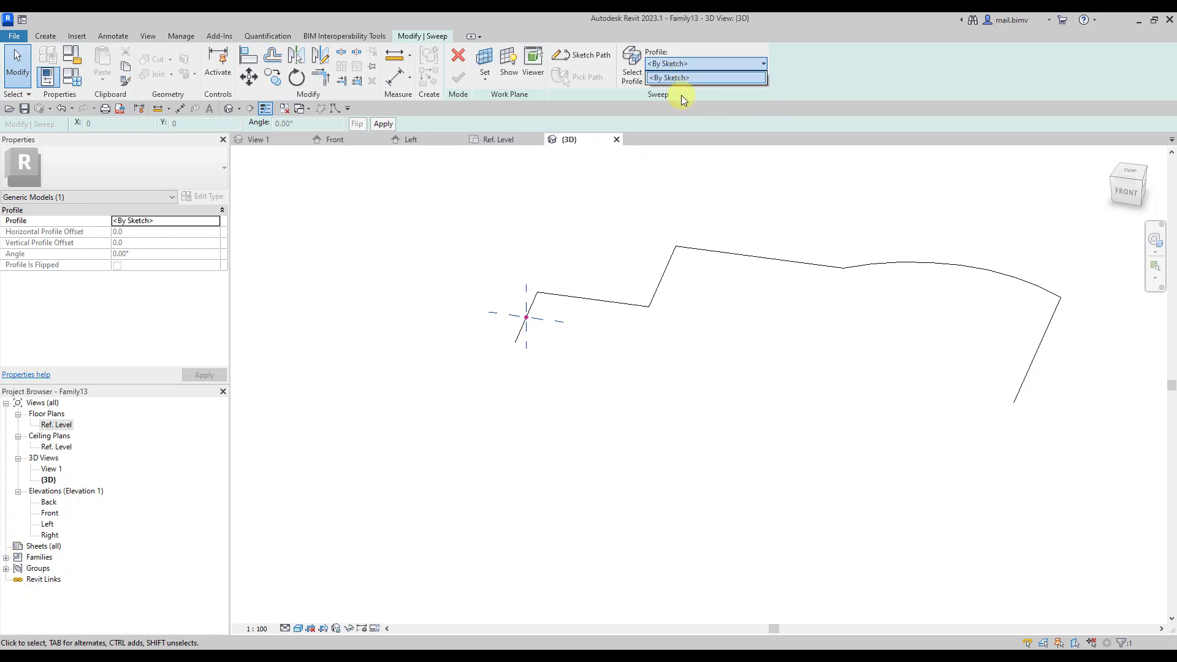
left_click(672, 78)
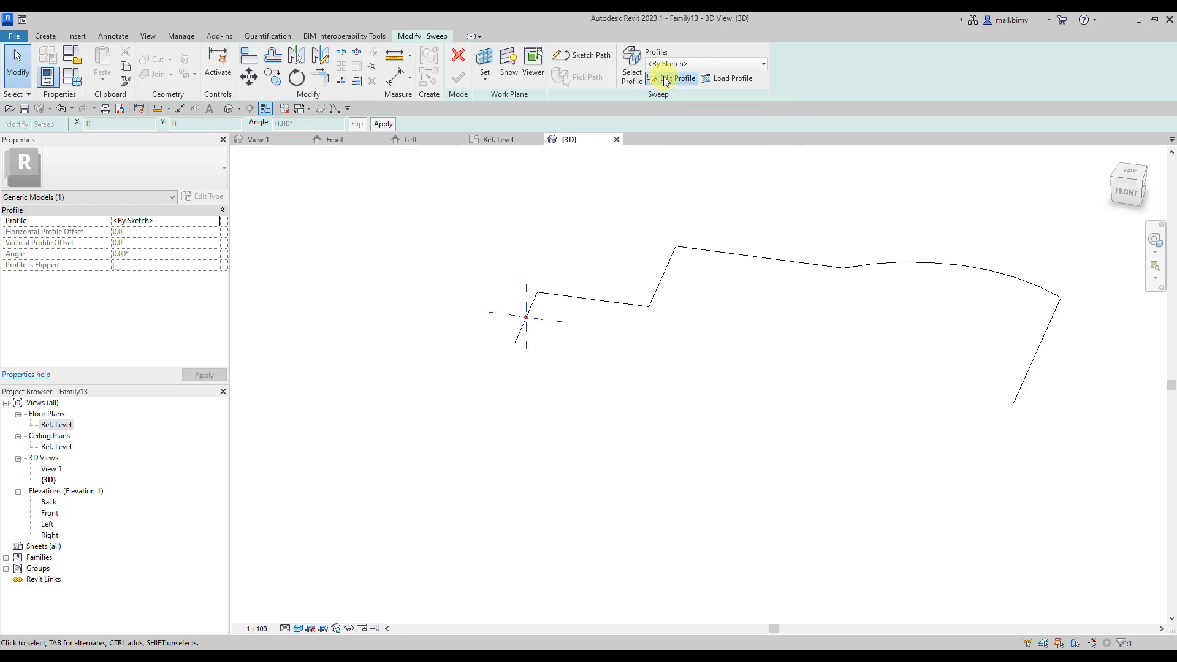
left_click(665, 80)
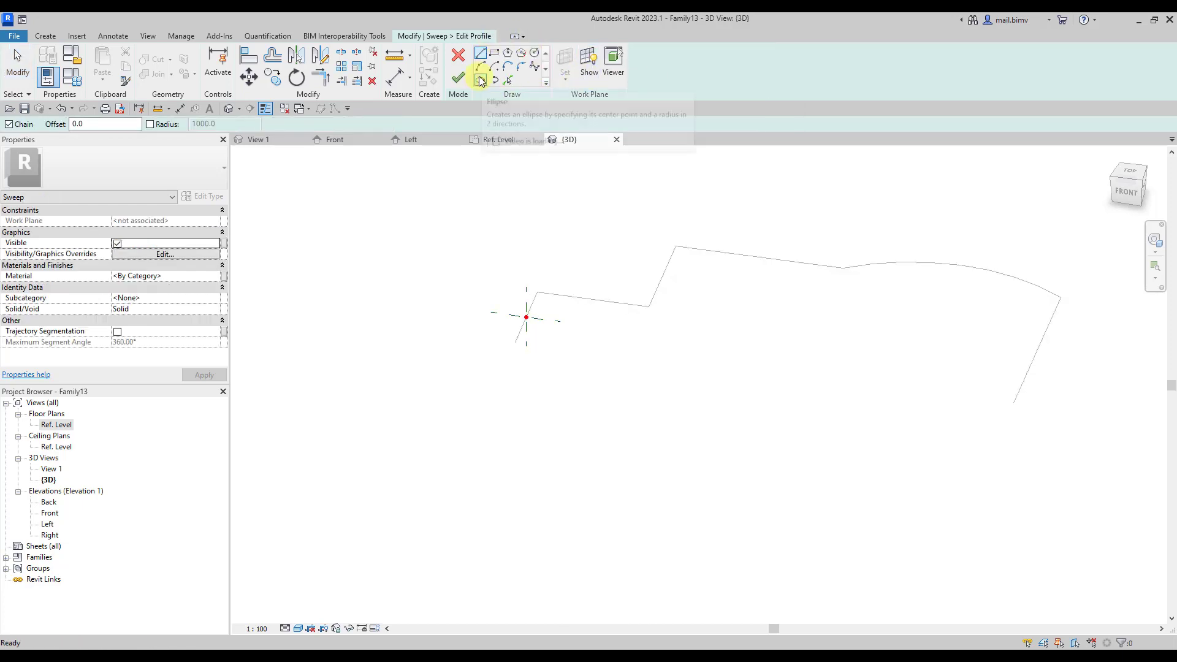
- Orient the view to the front and open the Front elevation for profile sketching
left_click(1120, 191)
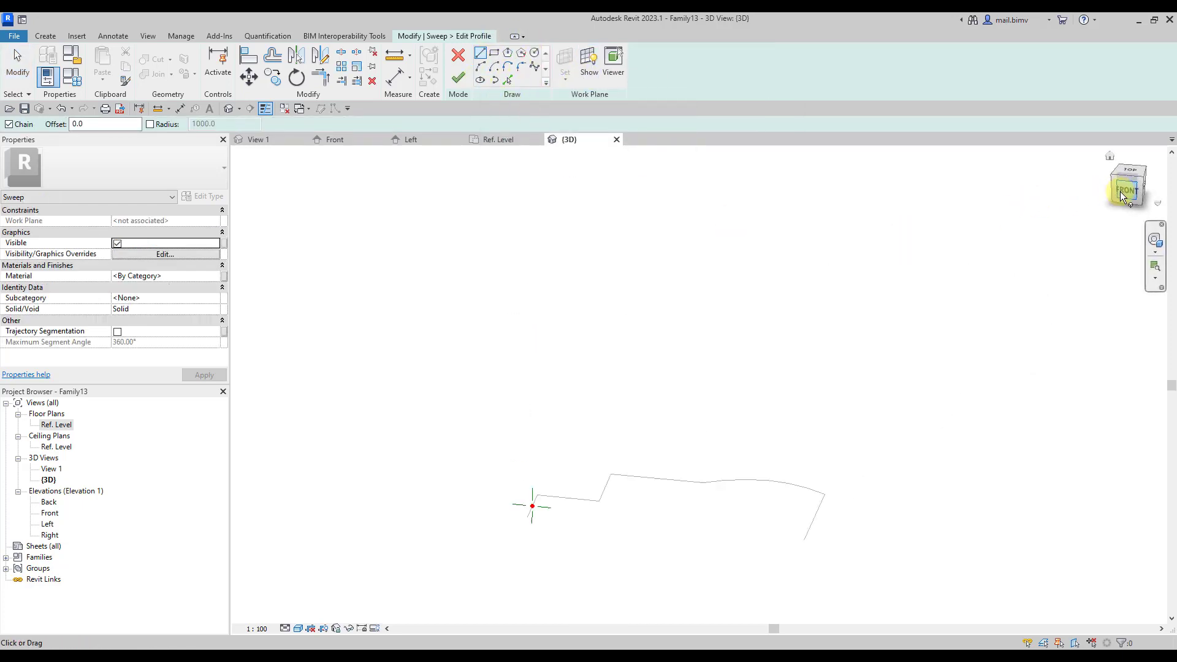
scroll(531, 302, "up", 5)
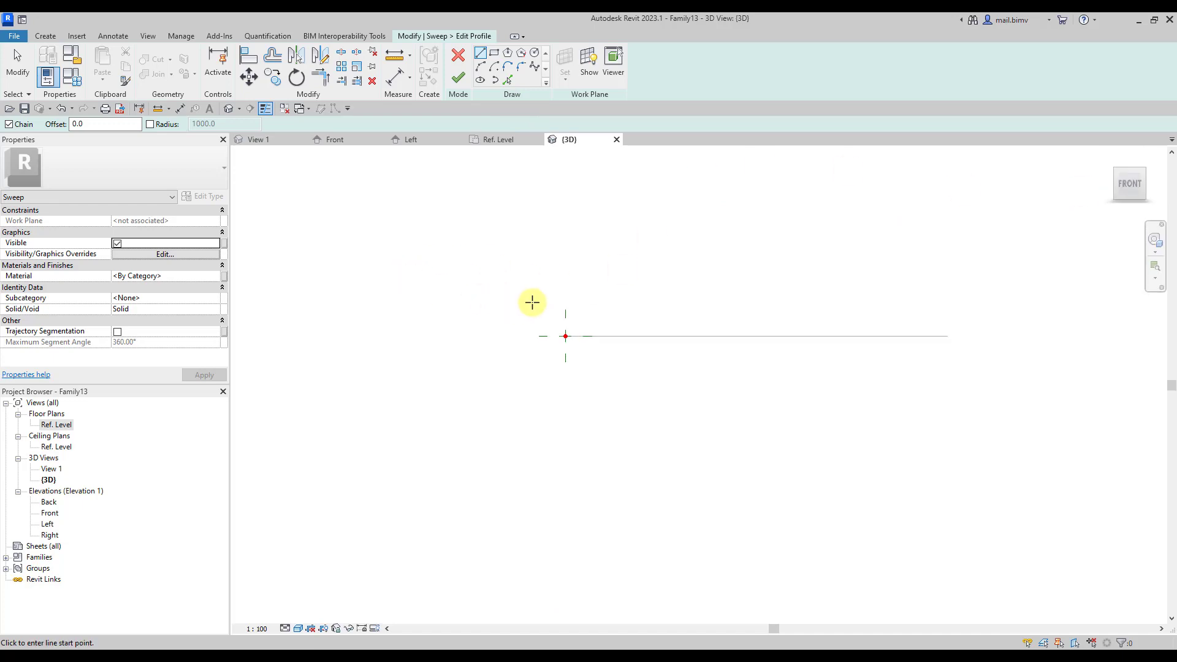
scroll(605, 376, "up", 4)
scroll(539, 404, "up", 2)
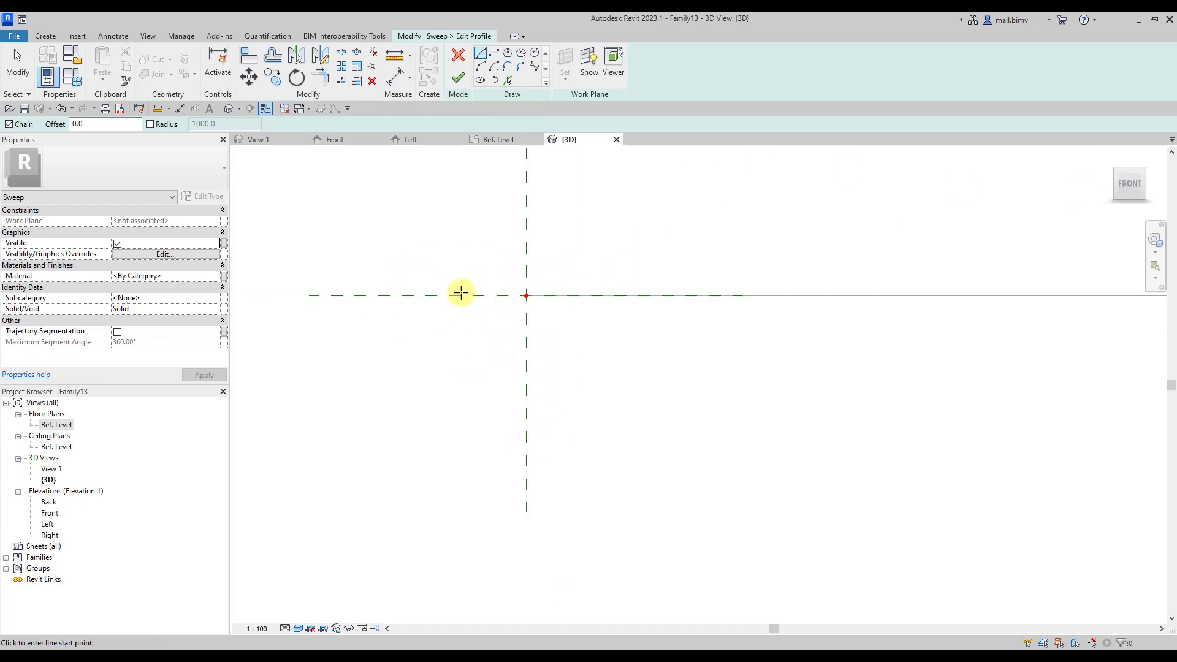
scroll(538, 271, "down", 2)
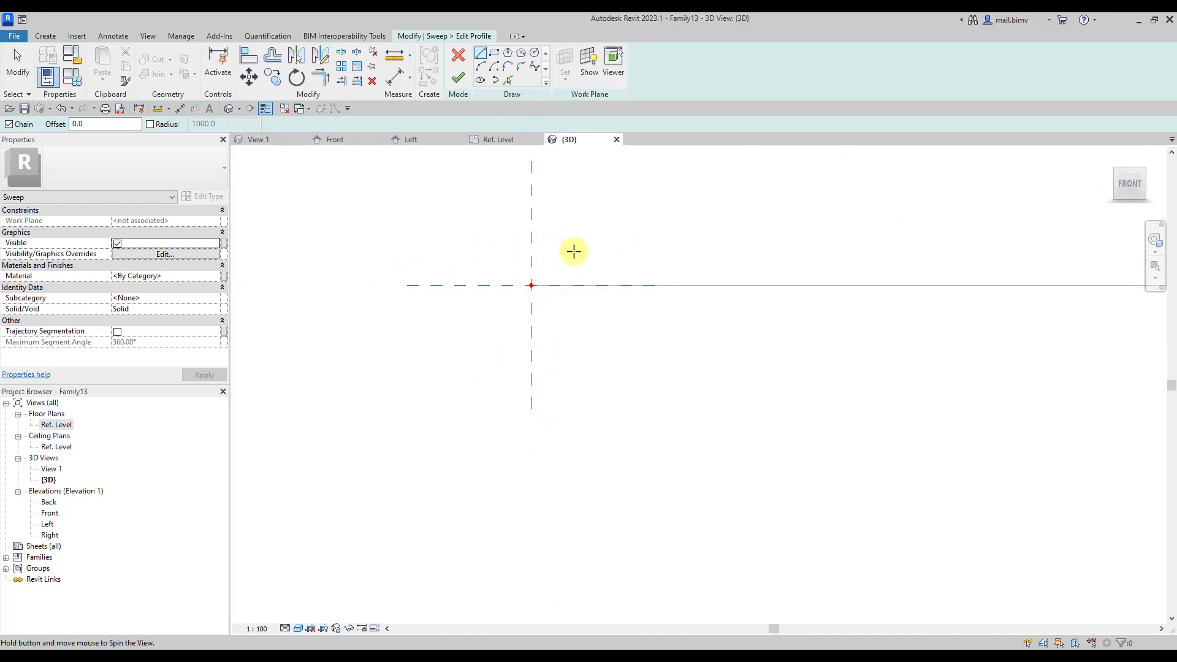
mouse_move(573, 253)
middle_mouse_down("shift")
mouse_move(539, 298)
mouse_move(820, 271)
middle_mouse_up("shift")
scroll(336, 481, "up", 3)
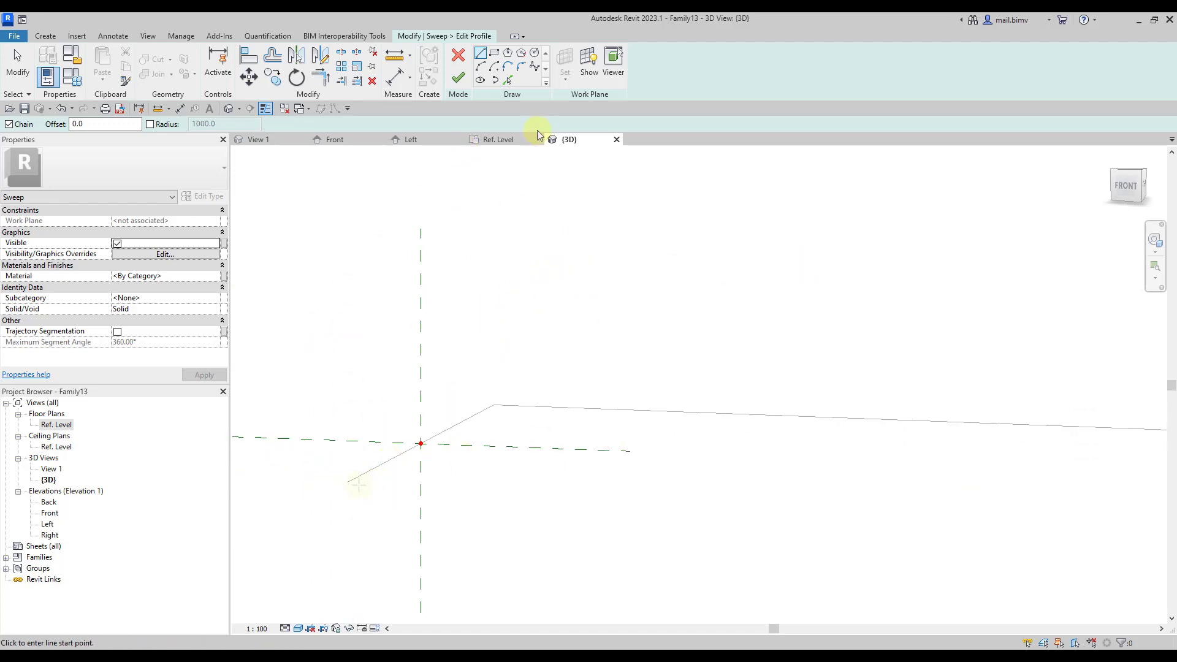
left_click(1124, 187)
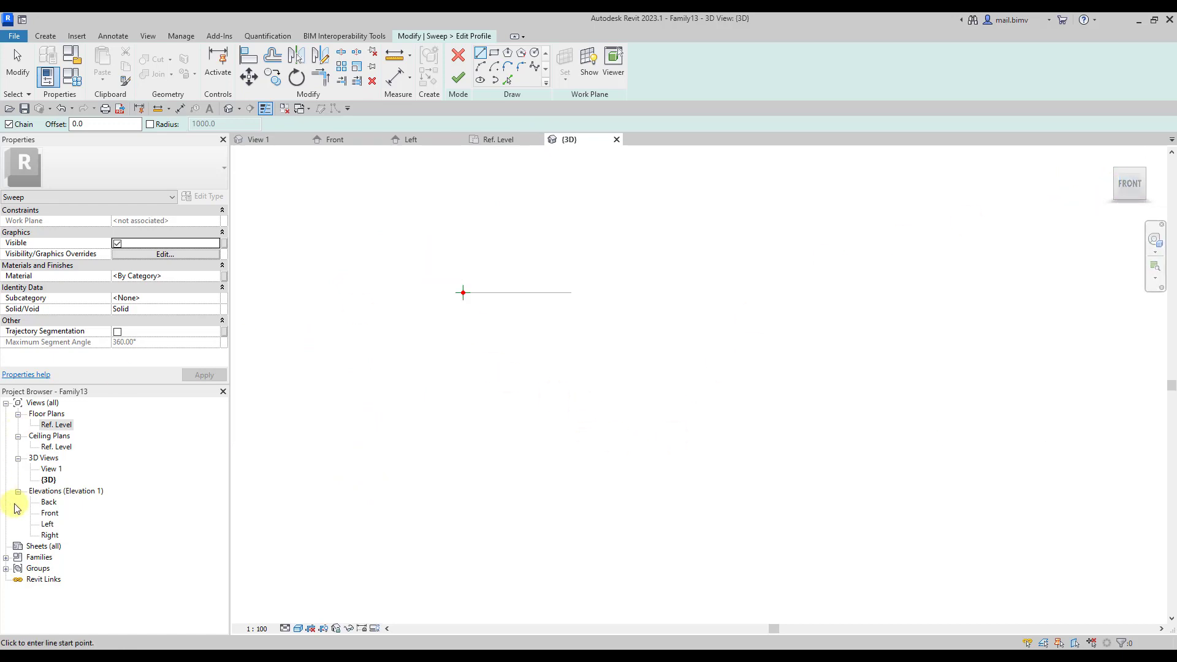
double_click(49, 513)
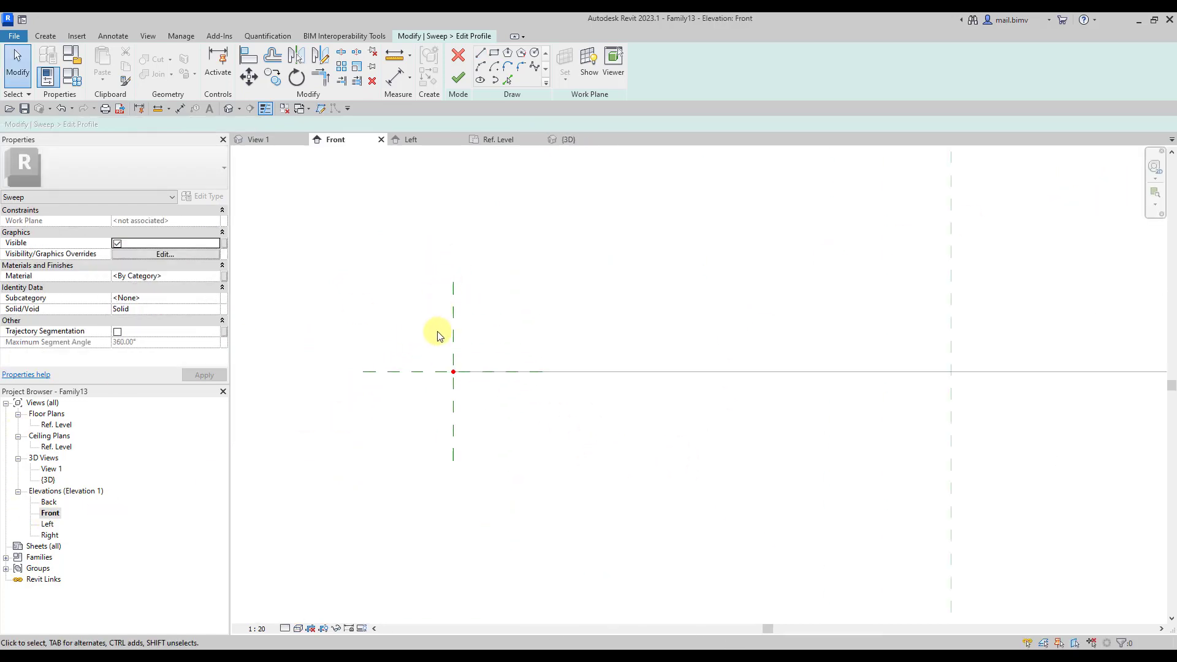
- Draw two concentric profile circles at the reference-plane intersection, the first with radius 70
left_click(534, 54)
left_click(468, 407)
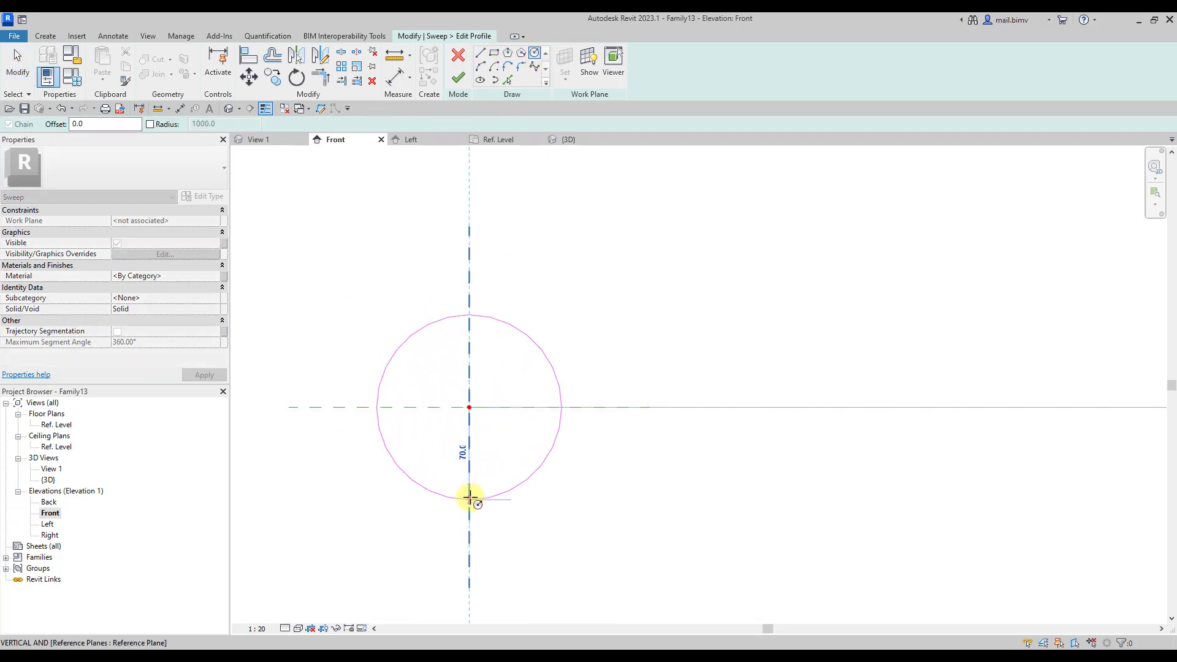
left_click(470, 498)
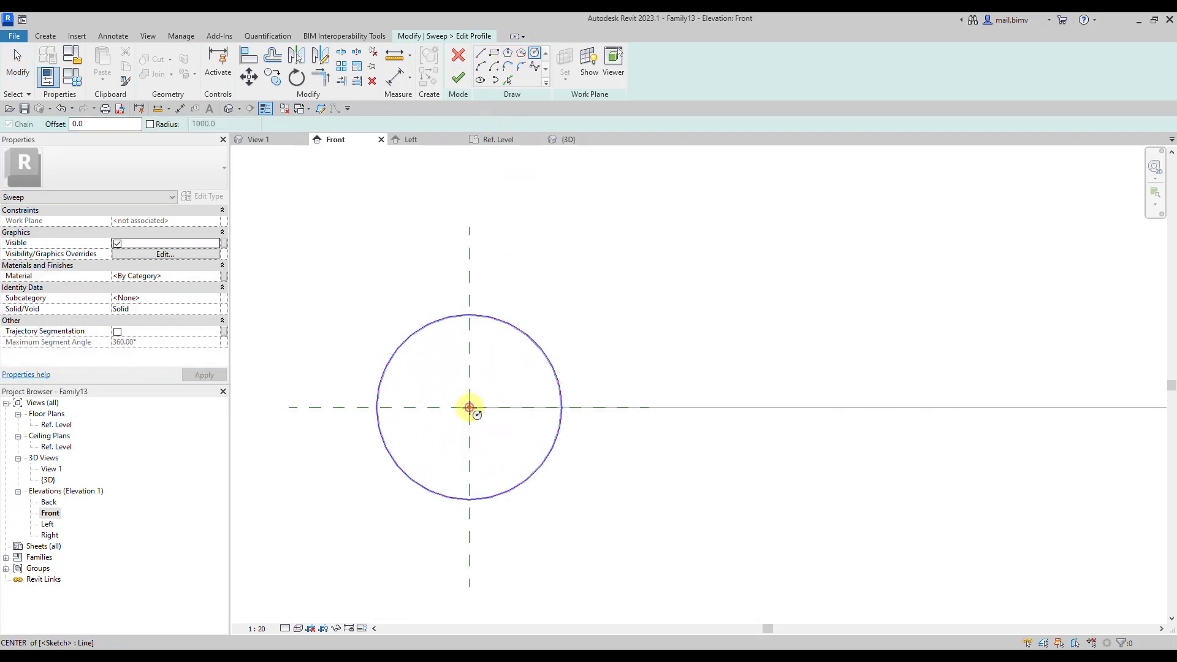
left_click(469, 407)
left_click(475, 493)
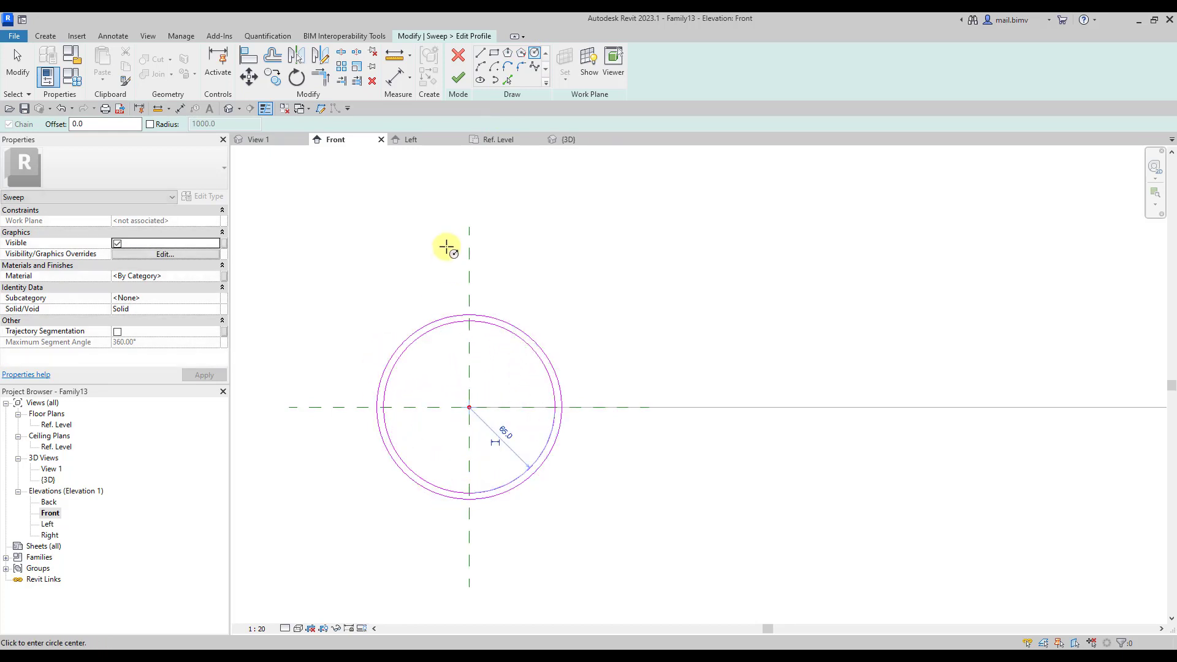
- Finish the ring profile and complete the tube sweep
scroll(447, 243, "down", 5)
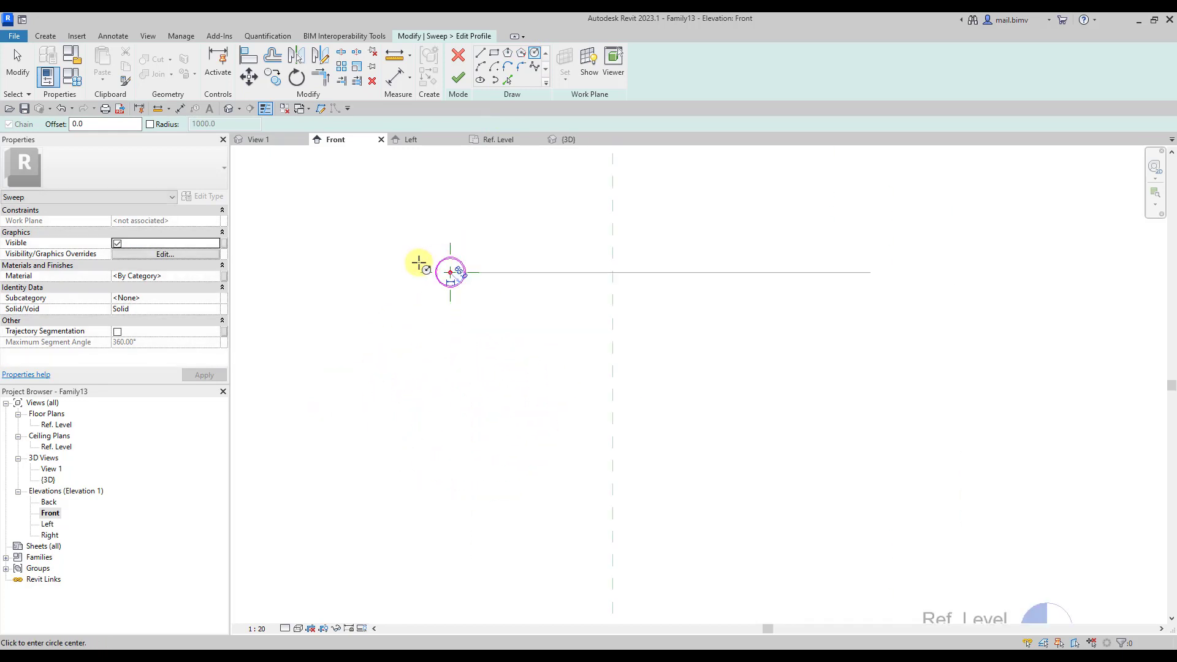
left_click(461, 80)
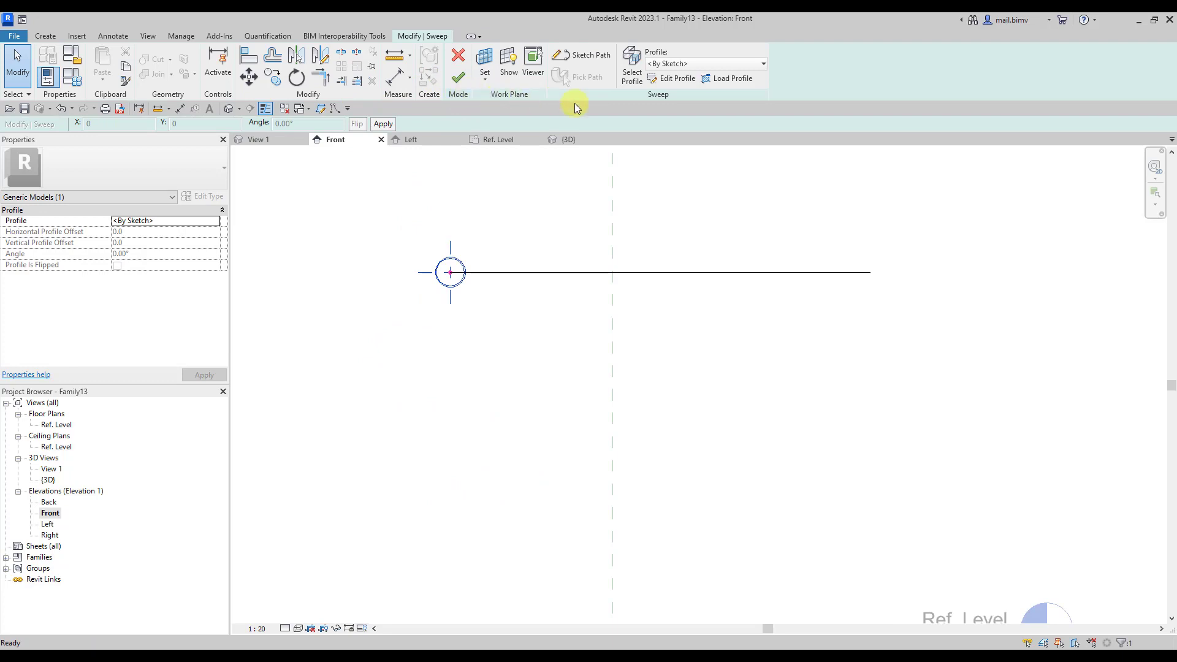
left_click(457, 77)
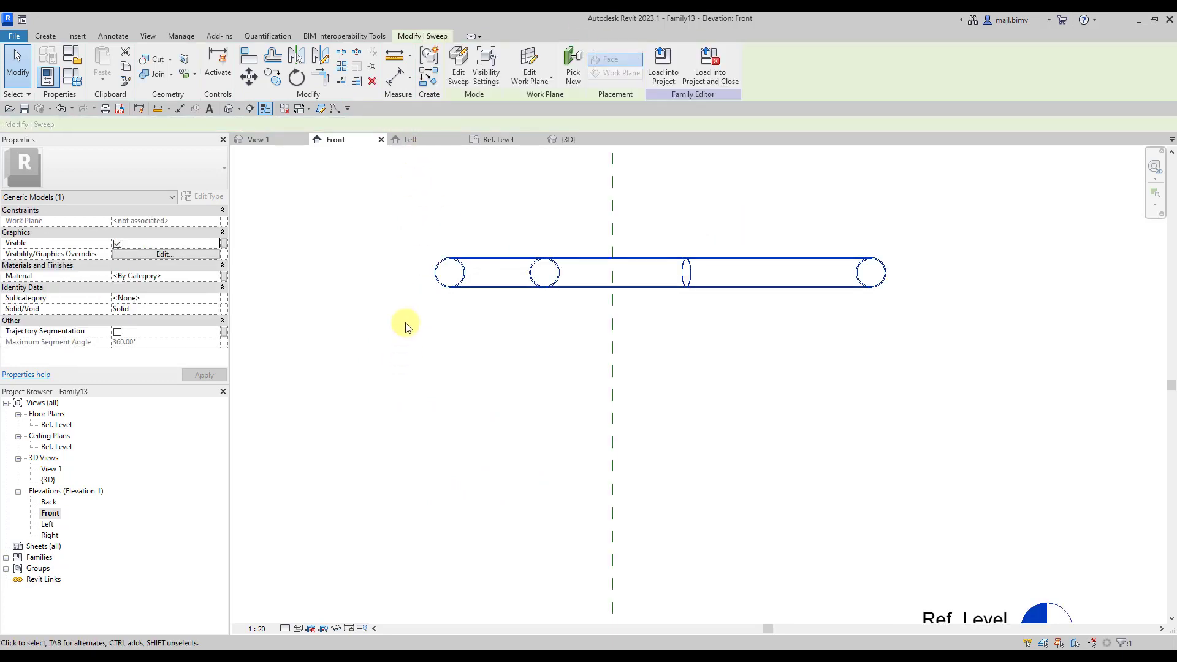
- Show the finished tube in the 3D view, orbited and centred to reveal the whole path
left_click(235, 115)
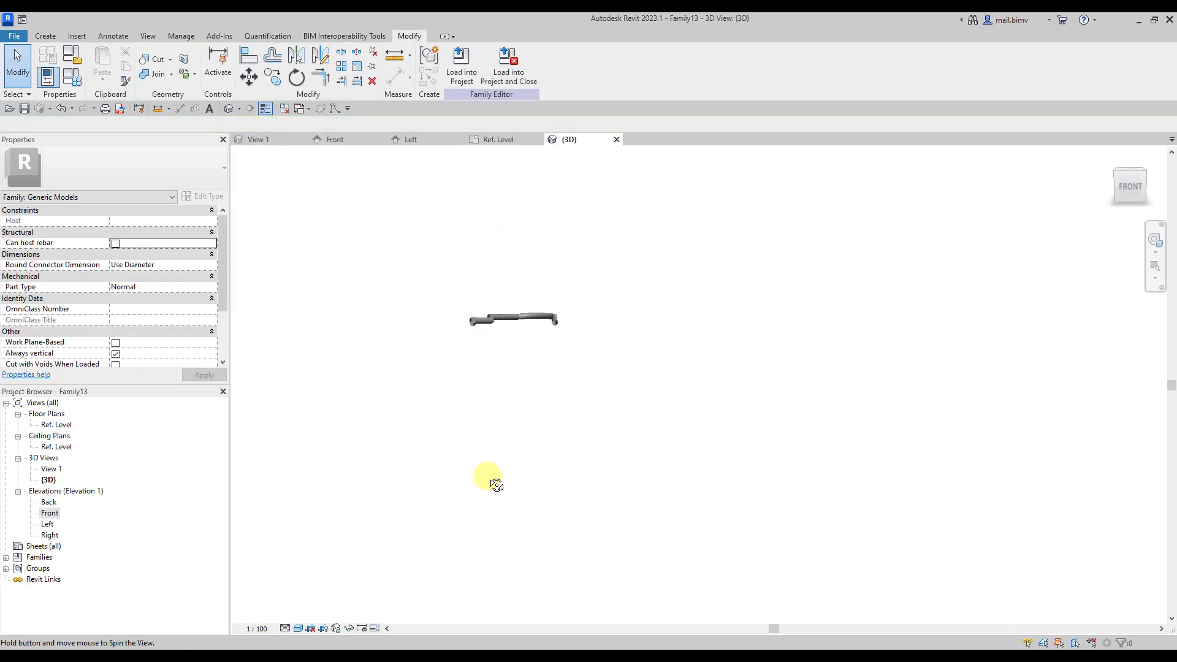
mouse_move(491, 476)
middle_mouse_down("shift")
mouse_move(520, 455)
mouse_move(477, 351)
middle_mouse_up("shift")
middle_click_drag(344, 432, 512, 394)
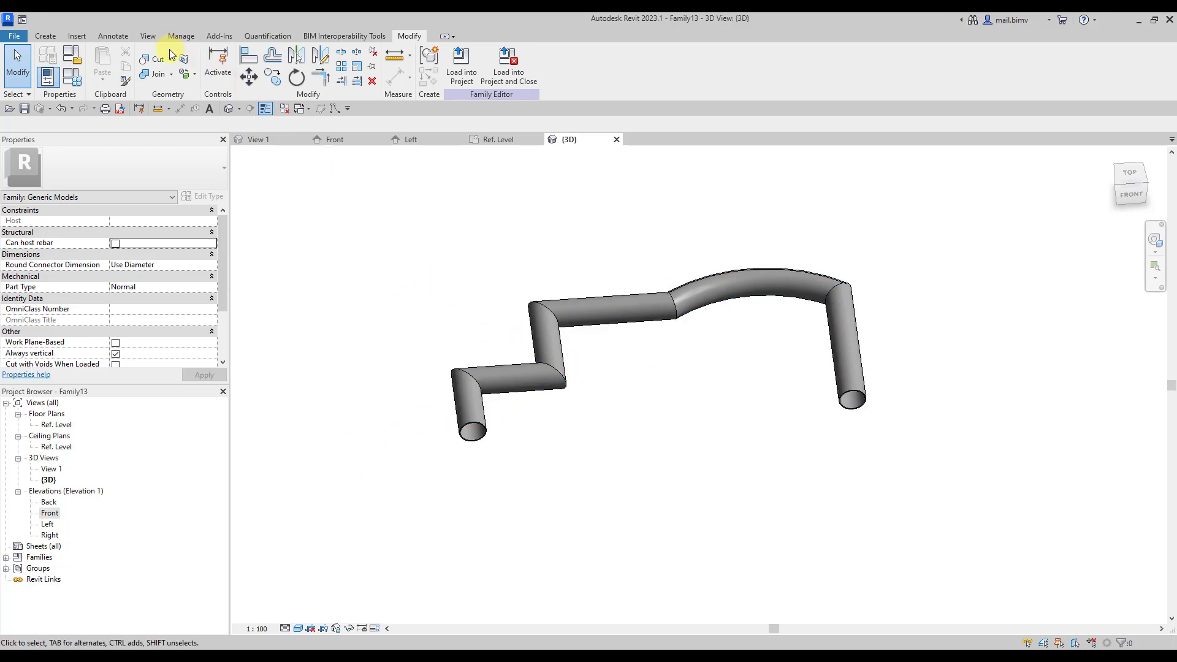
left_click(75, 37)
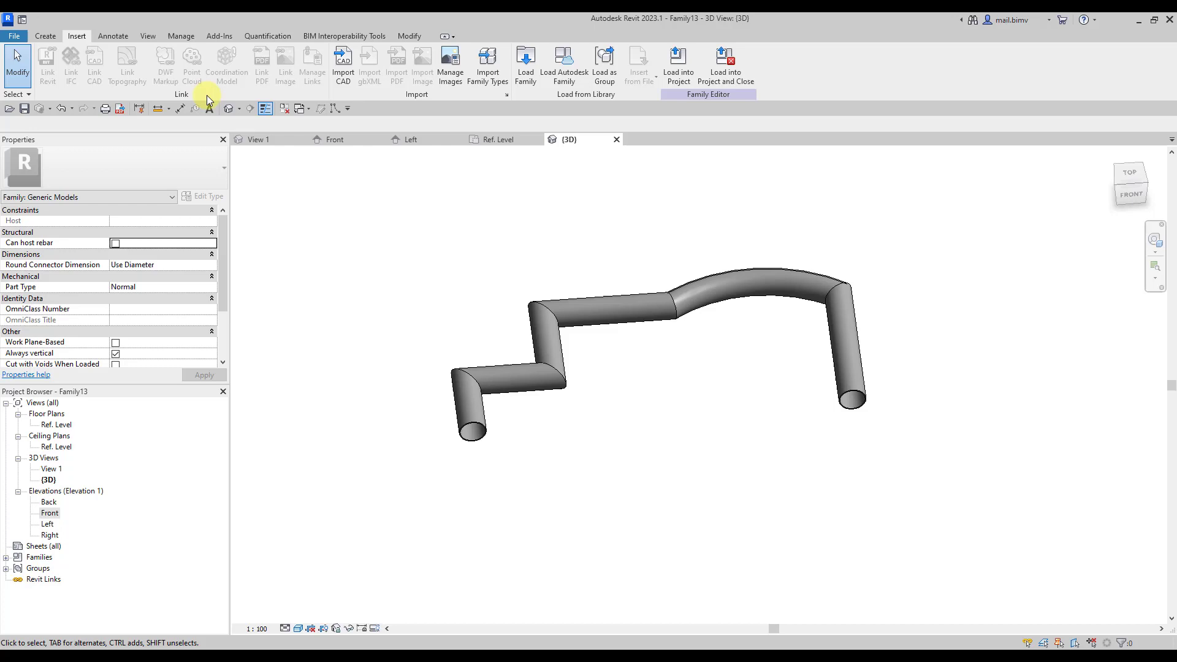
- Browse to Profiles > Framing > Steel and load M_W-Wide Flange-Profile.rfa
left_click(527, 71)
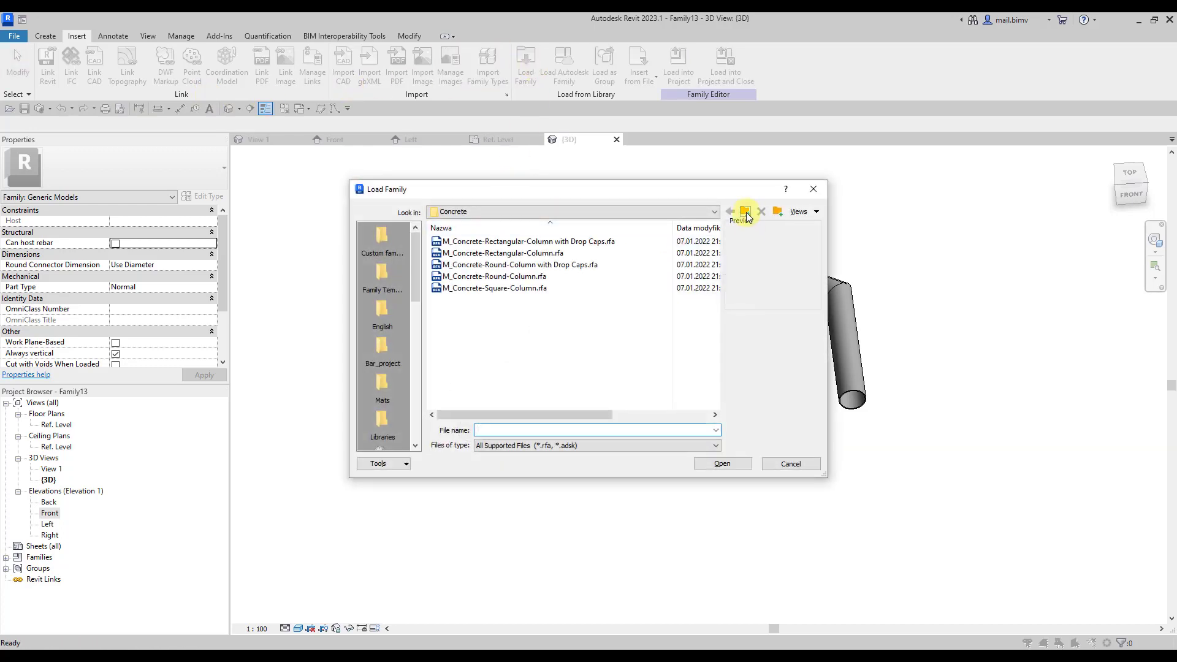
left_click(745, 212)
scroll(517, 333, "down", 4)
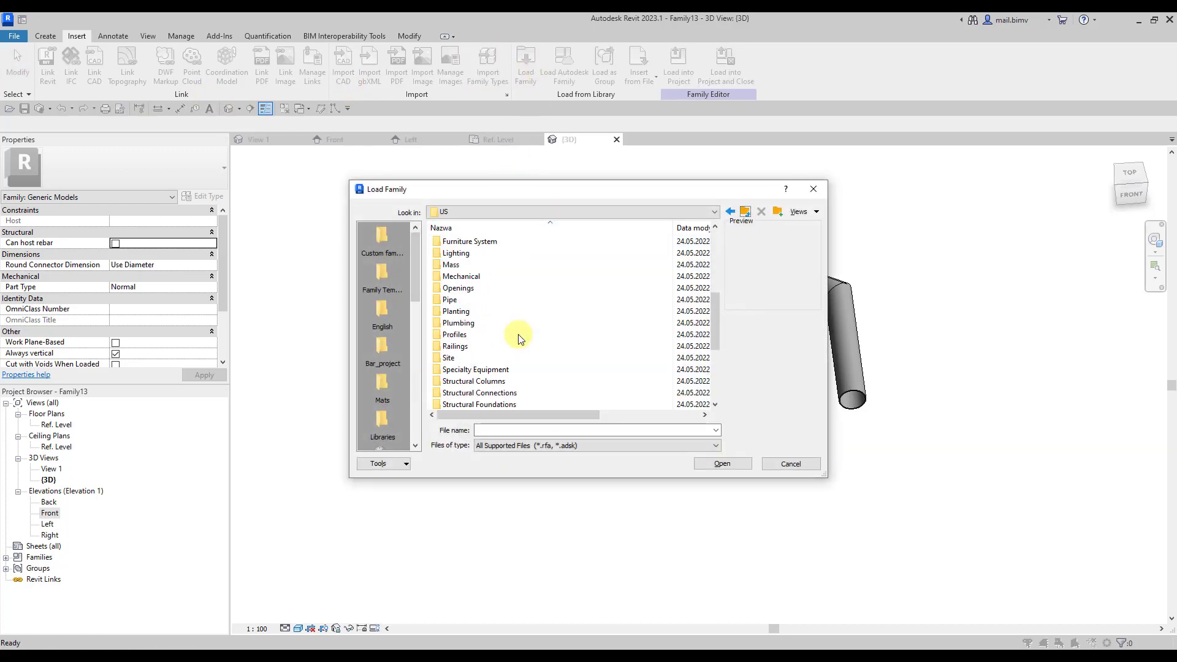
double_click(452, 336)
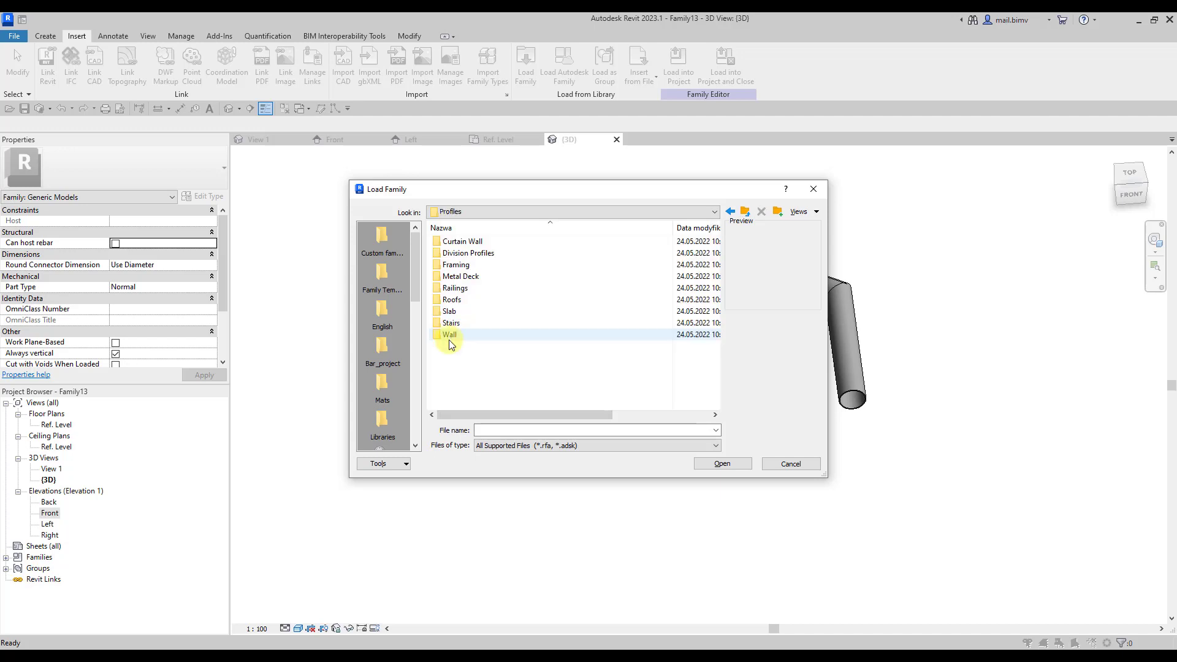
double_click(454, 265)
left_click(451, 254)
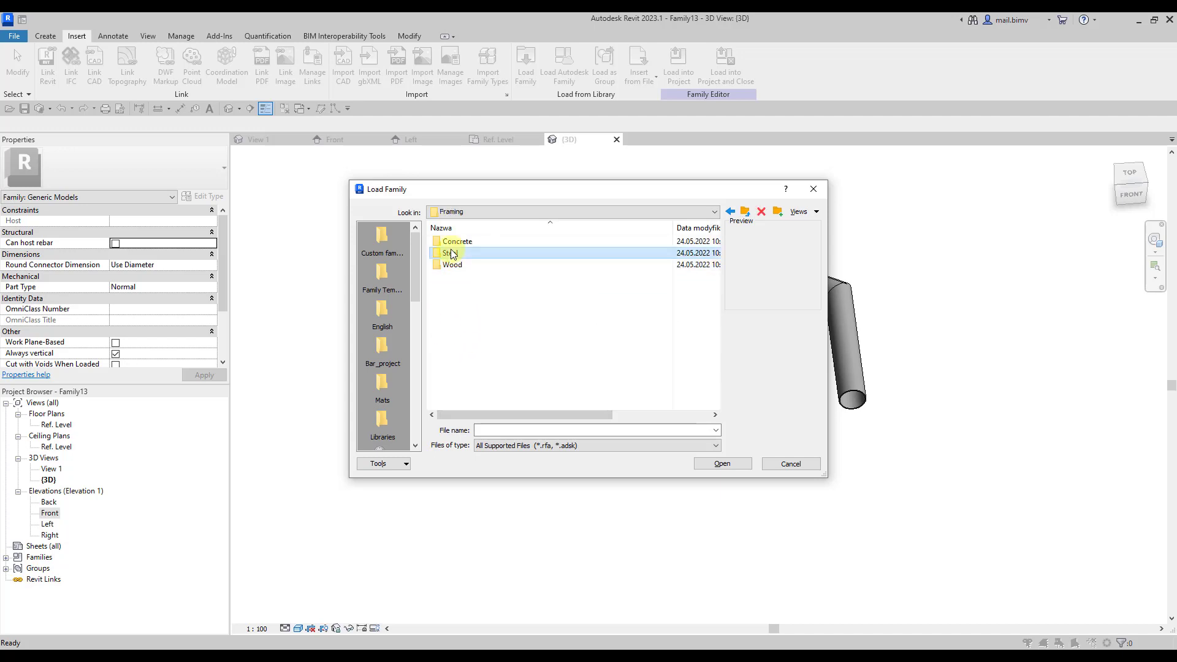
double_click(451, 253)
left_click(475, 334)
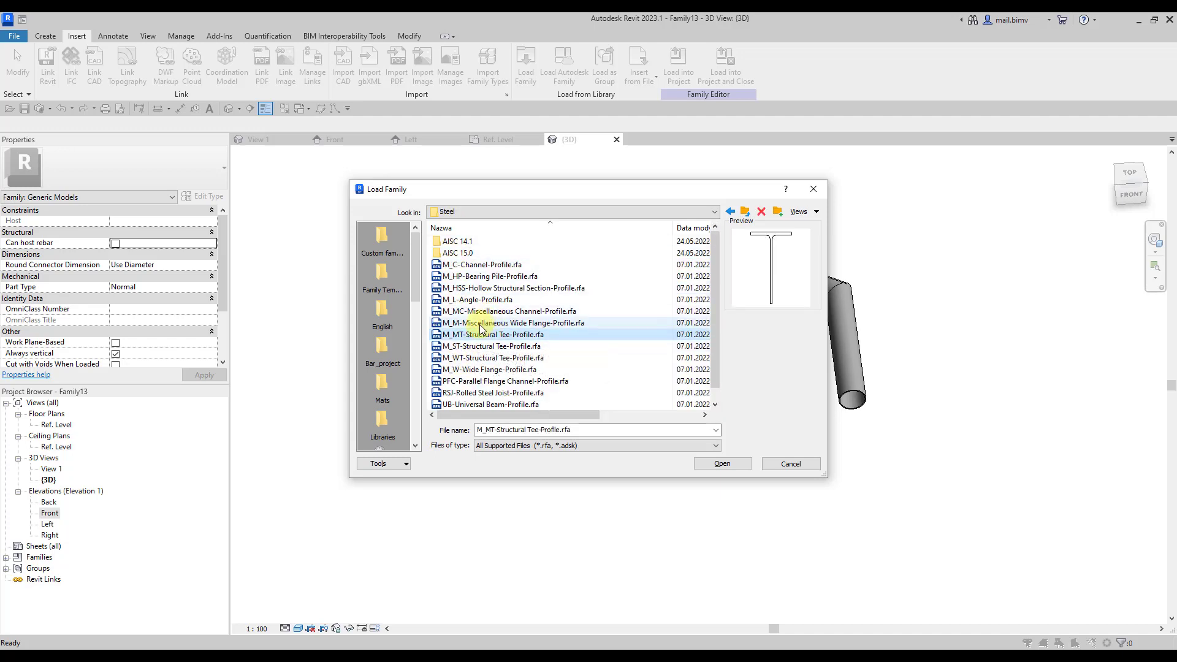
left_click(478, 300)
scroll(483, 343, "down", 1)
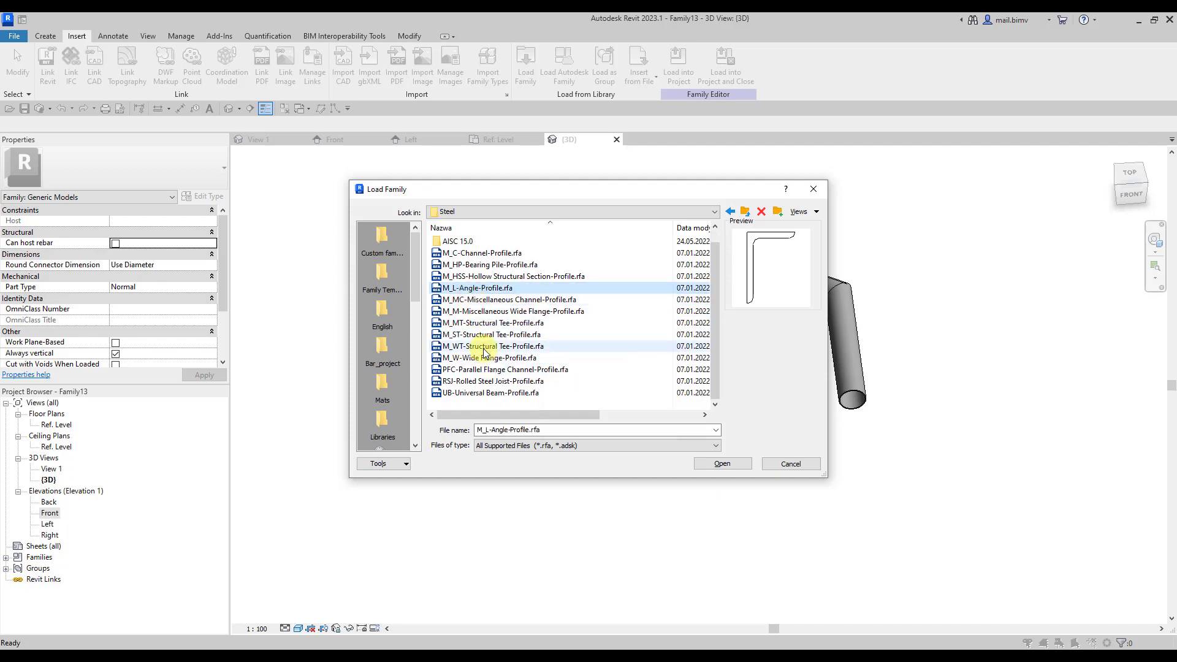
left_click(484, 347)
left_click(722, 464)
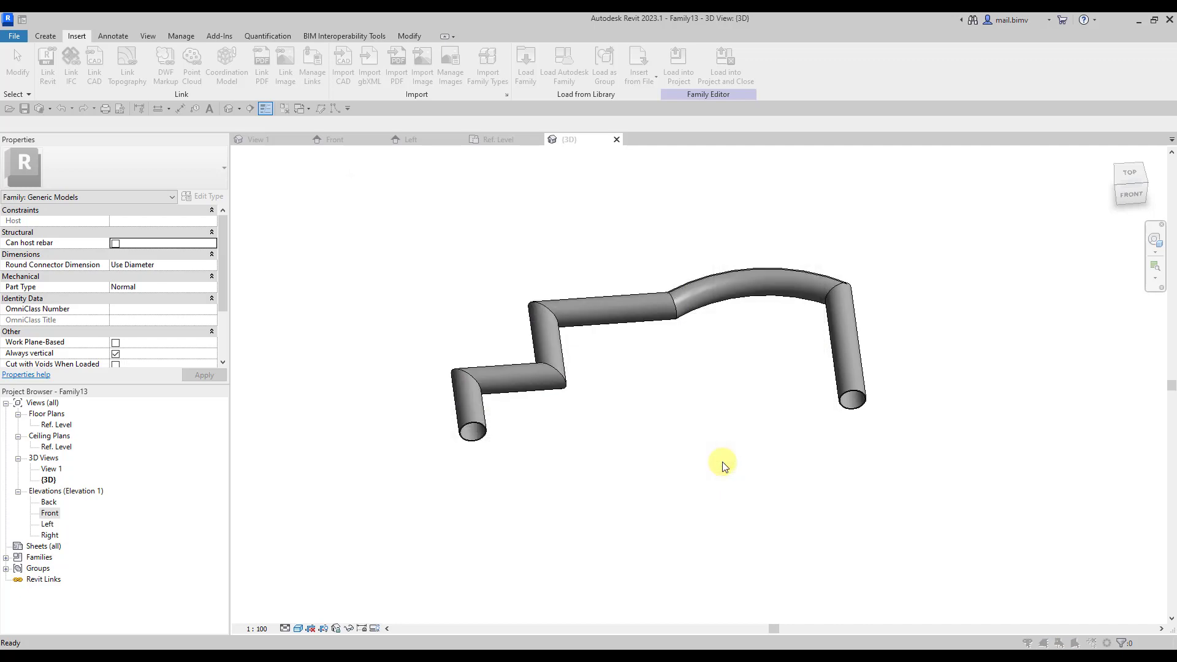
- Choose W1000X371 and two more W1000 sizes in Specify Types and confirm
left_click(454, 351)
left_click(453, 274, "ctrl")
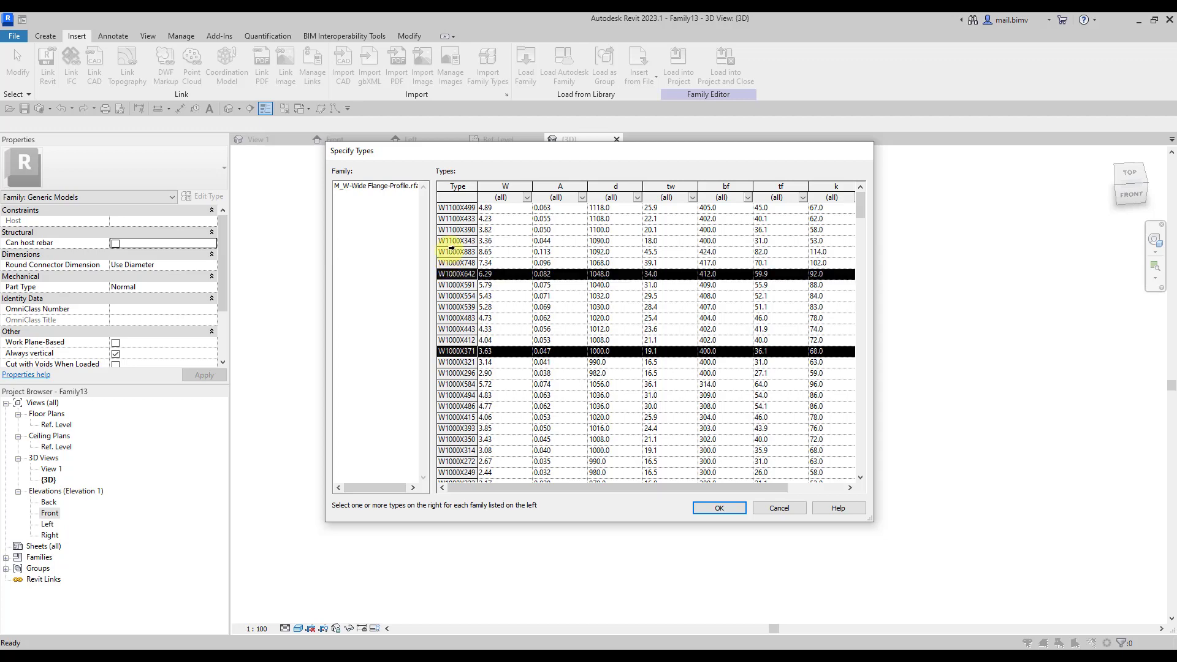
left_click(454, 251, "ctrl")
left_click(719, 508)
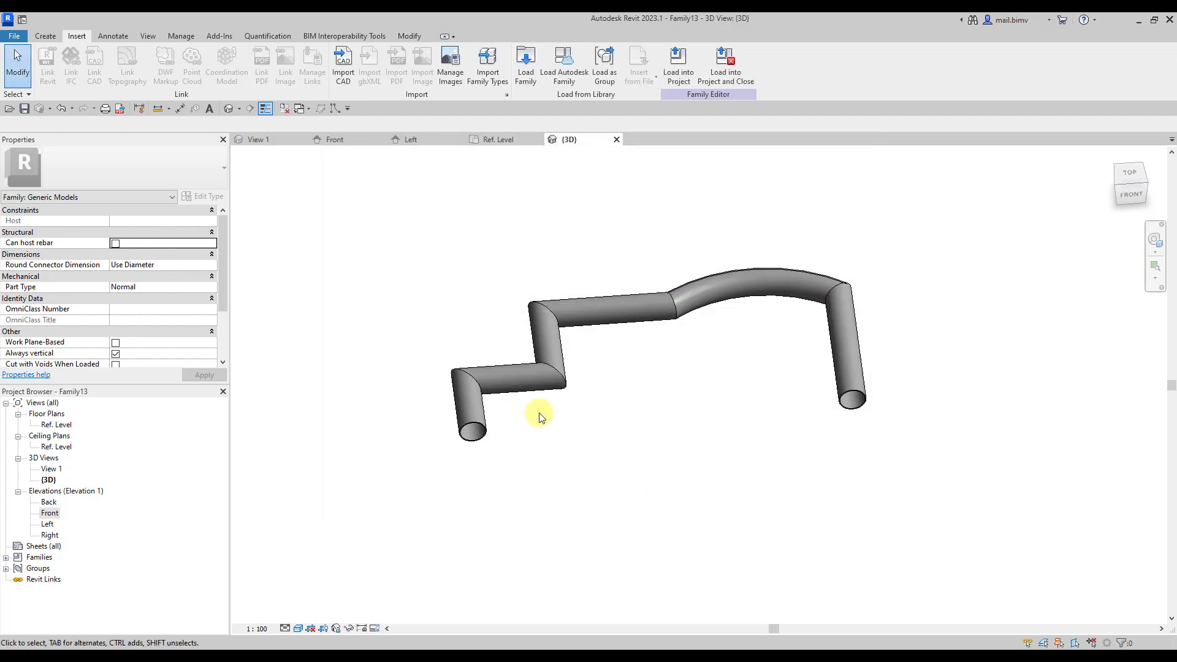
- Reopen the tube sweep, enter its ring profile, then finish the profile sketch
left_click(491, 381)
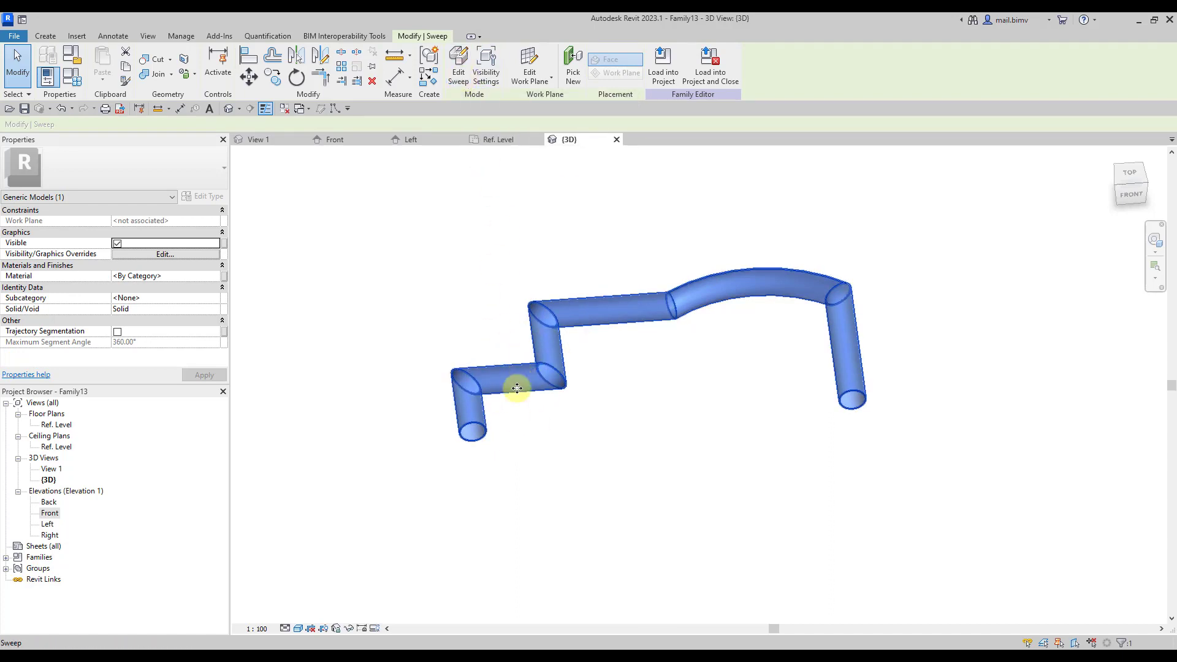
double_click(516, 387)
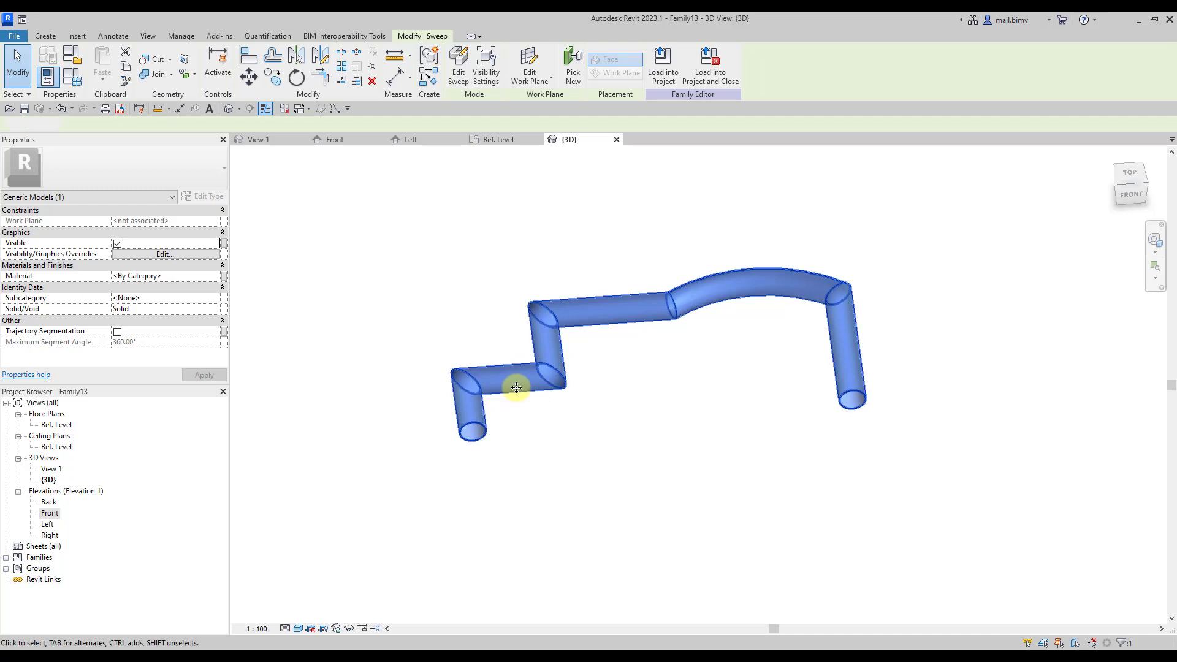
double_click(472, 403)
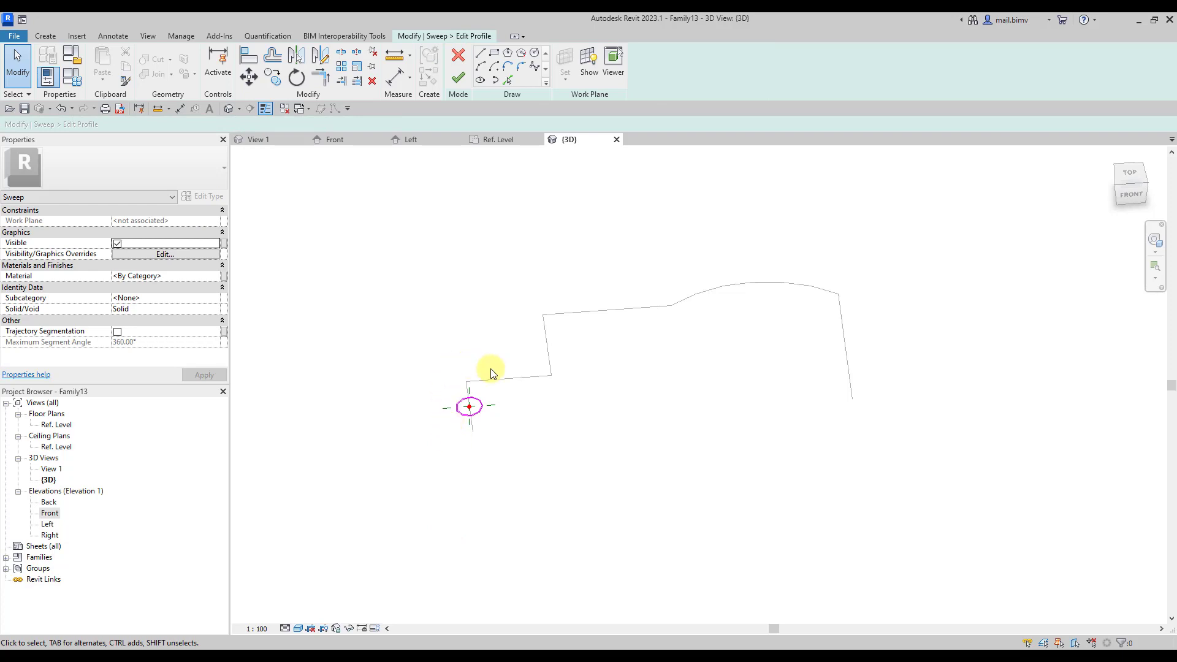
scroll(454, 409, "up", 2)
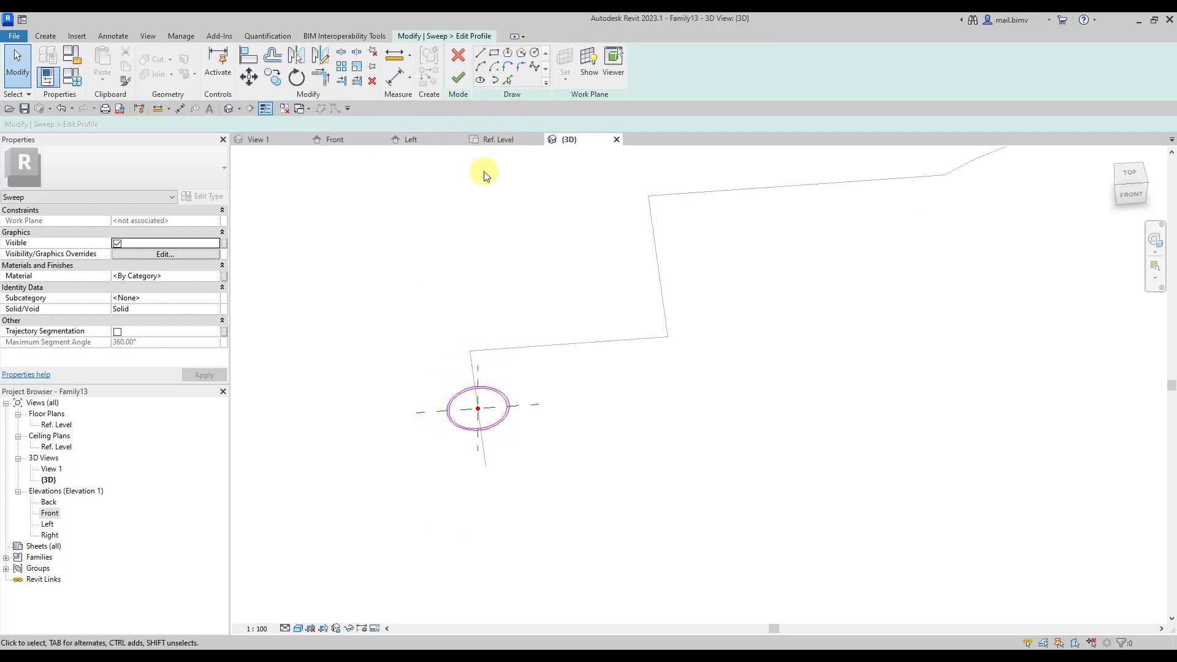
left_click(458, 77)
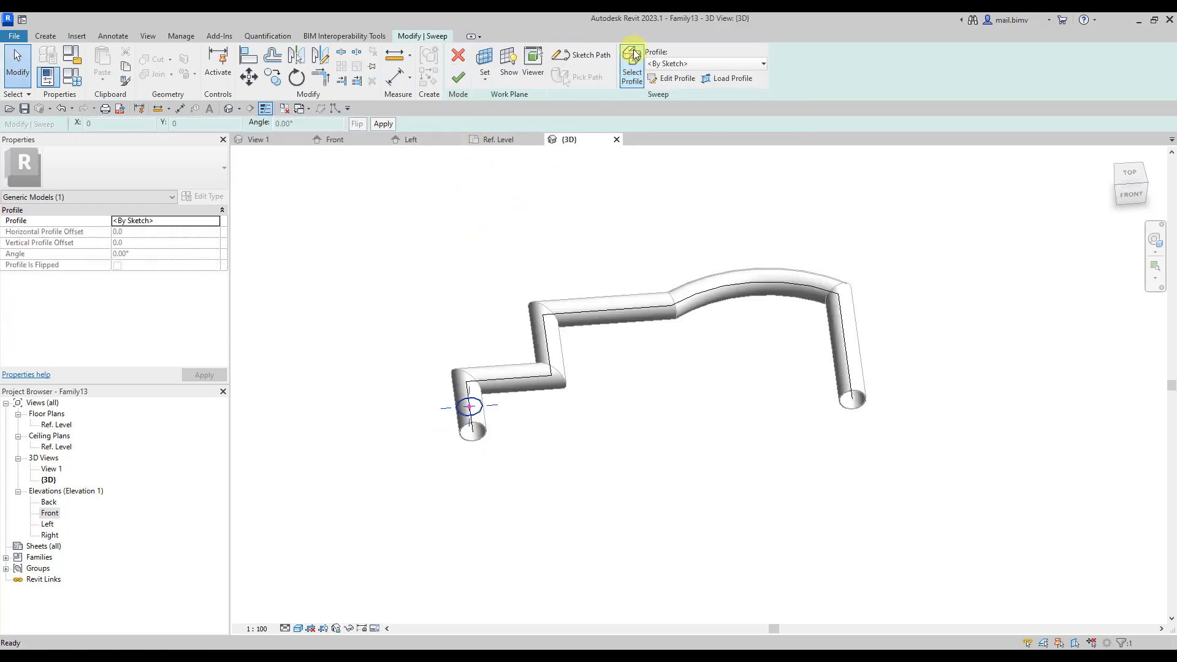
- Swap the sweep profile to M_W-Wide Flange-Profile:W1000X642 and finish the sweep
left_click(673, 65)
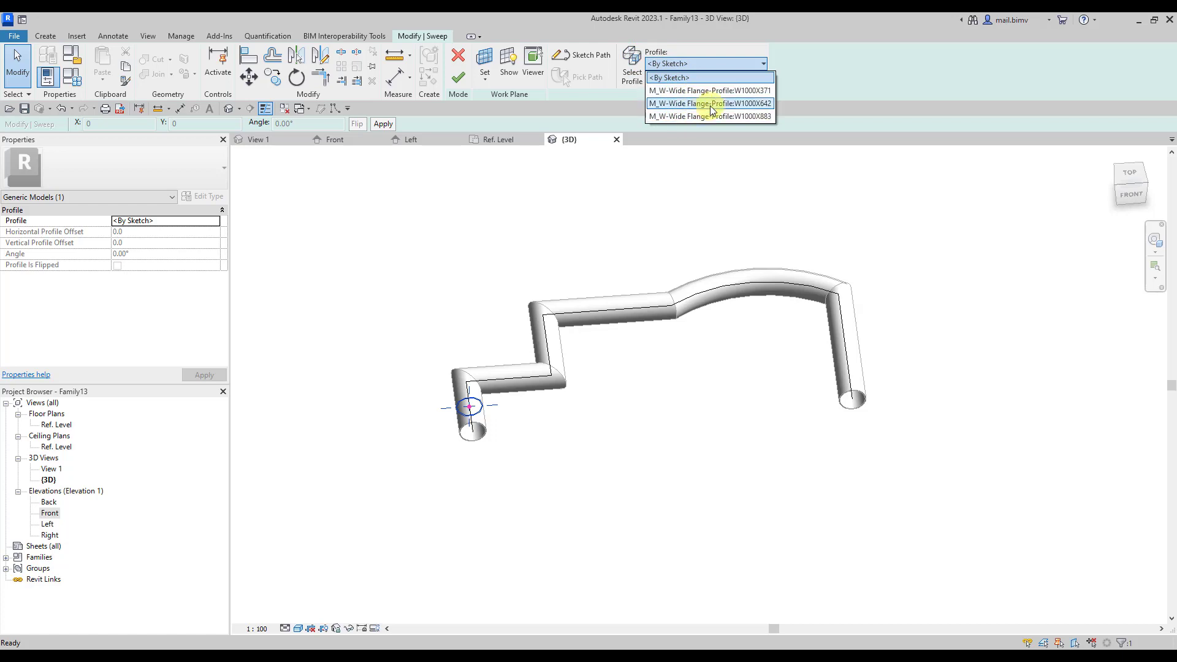
left_click(711, 103)
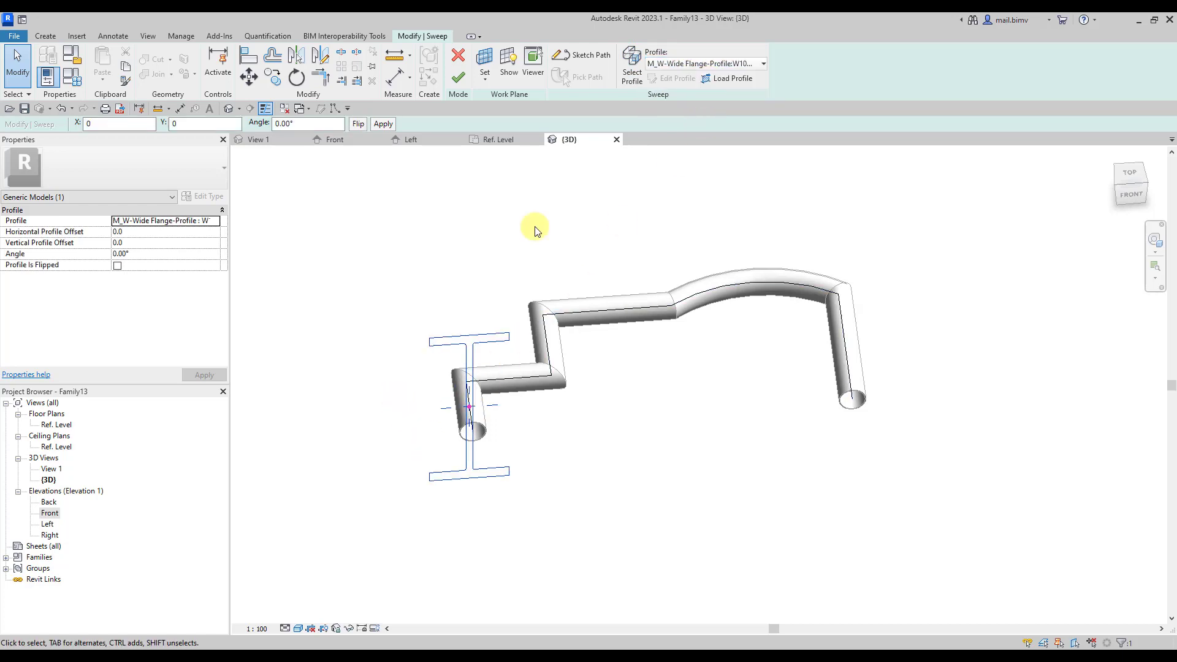
left_click(456, 81)
scroll(368, 457, "down", 3)
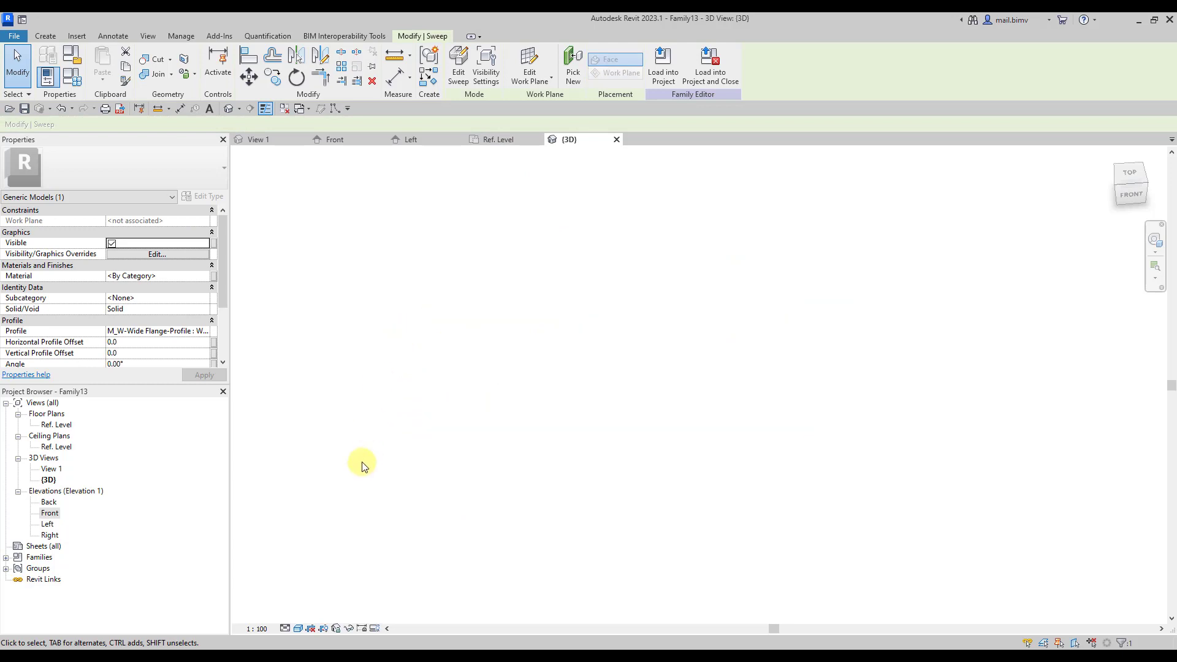
middle_click_drag(374, 441, 546, 394, "shift")
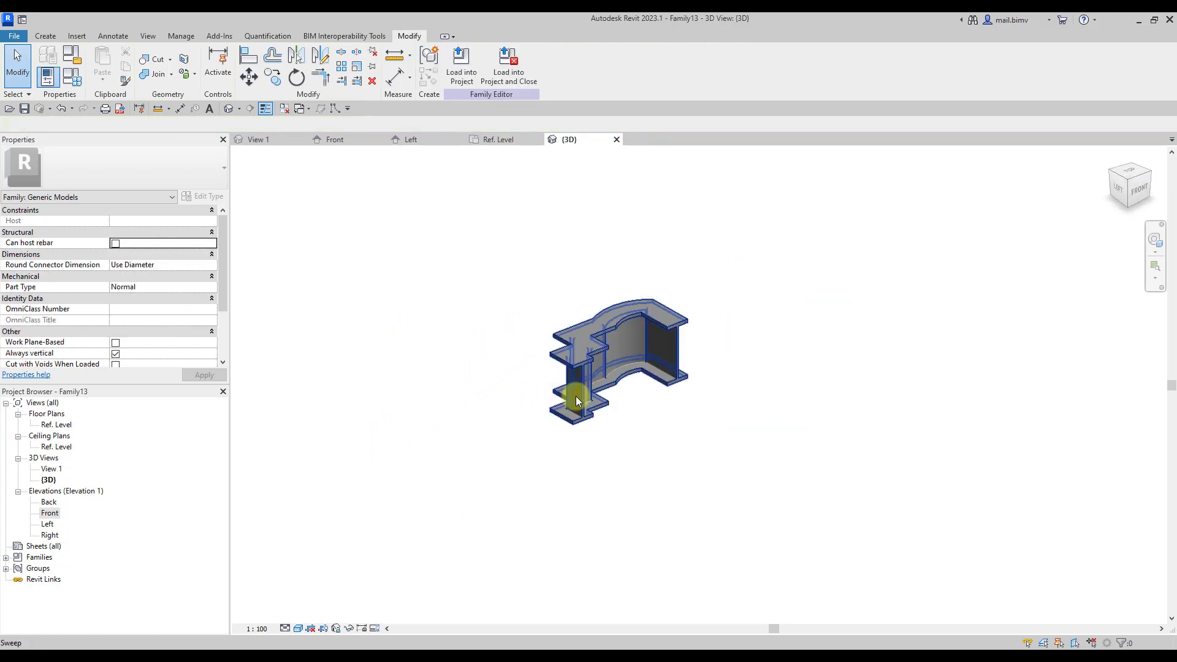
left_click(576, 398)
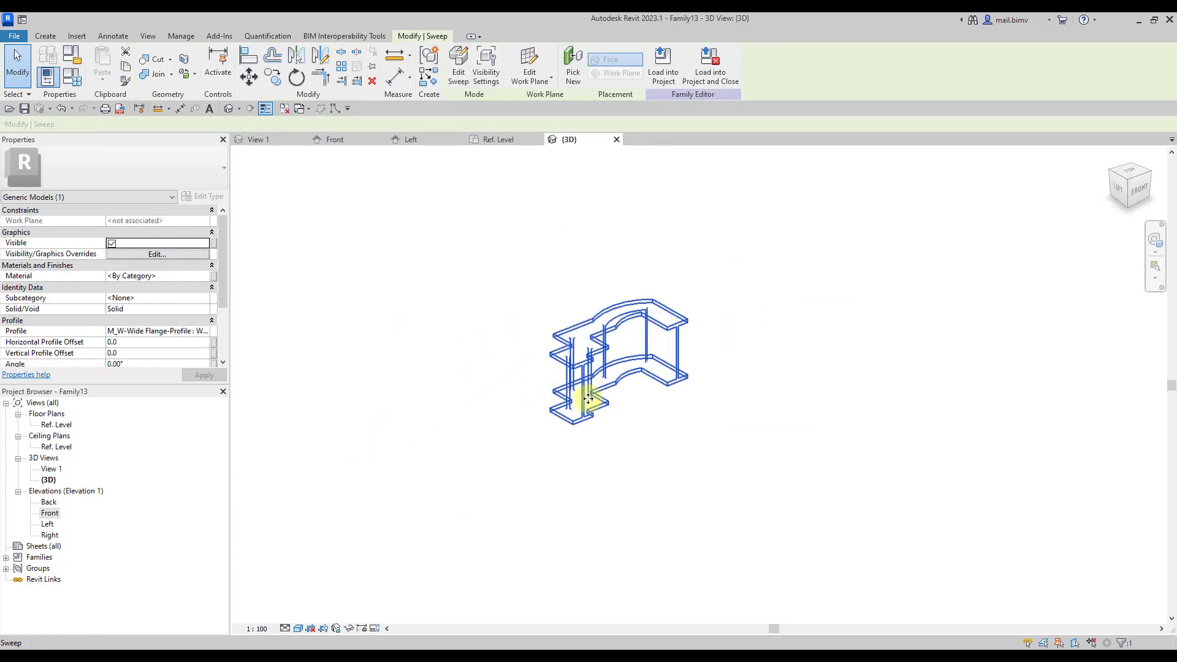
- Set the profile's Horizontal Profile Offset to 500 and Vertical Profile Offset to 200
double_click(588, 399)
left_click(576, 402)
scroll(577, 401, "up", 2)
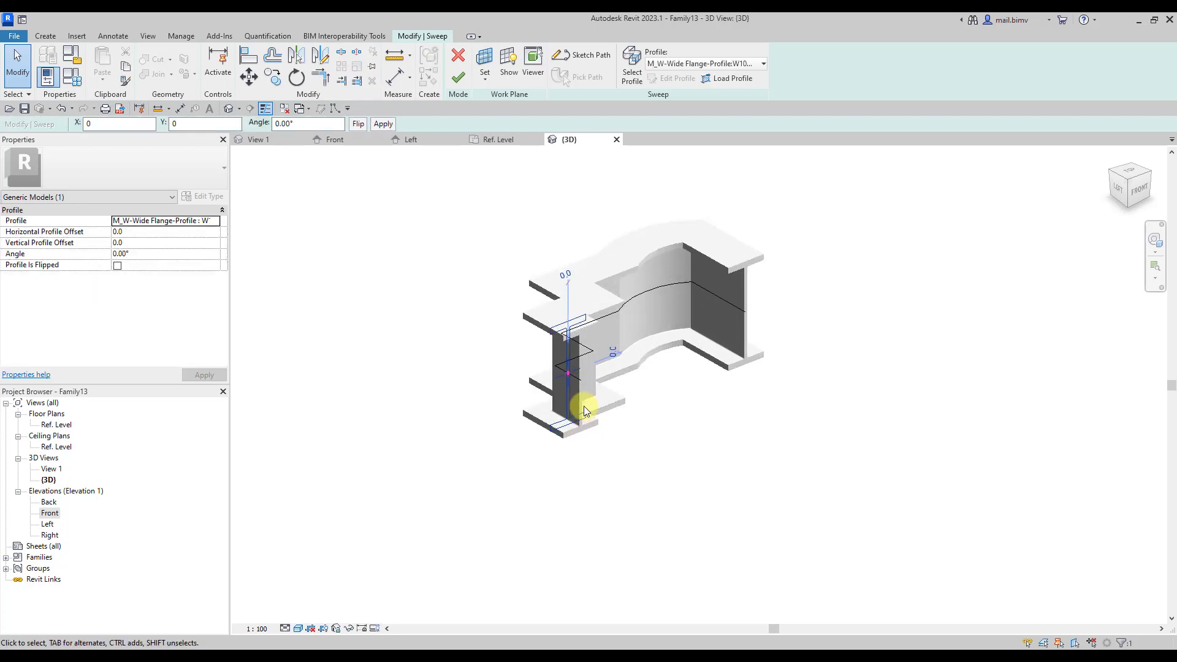
scroll(555, 397, "up", 3)
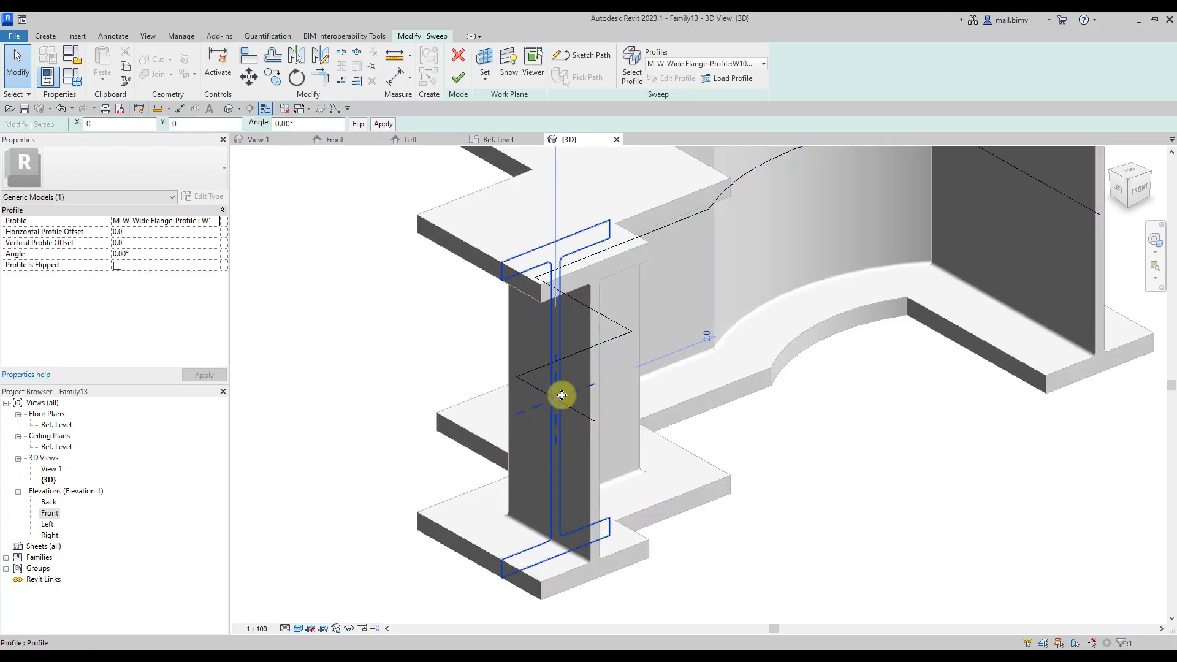
left_click(133, 232)
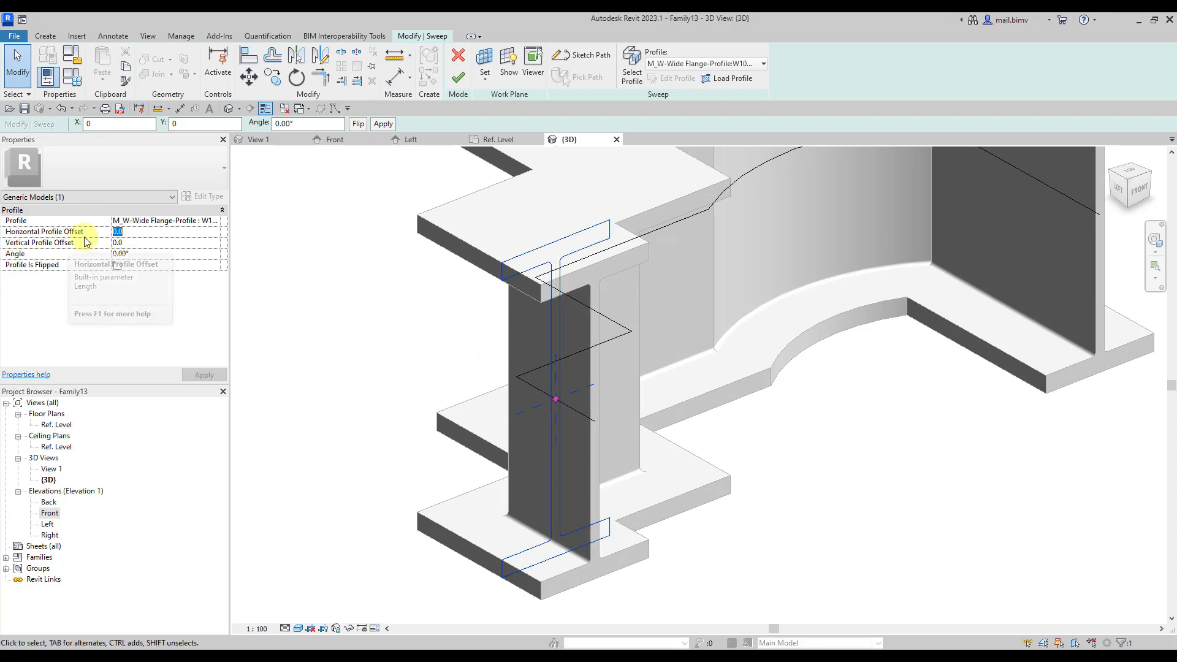
type("500")
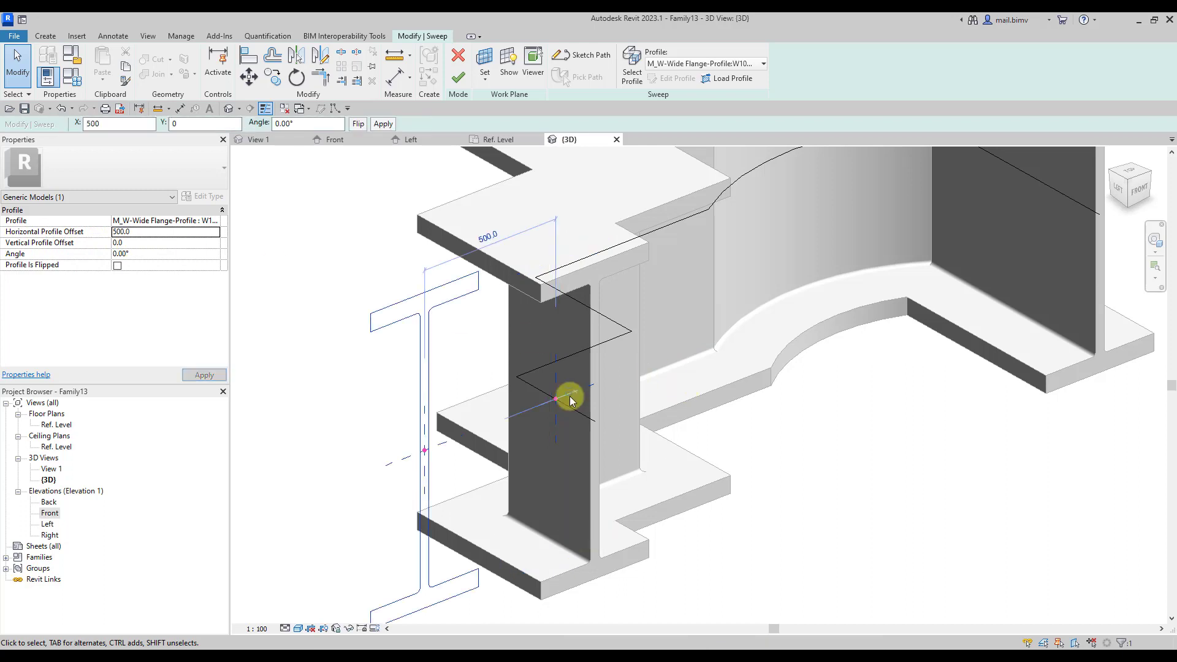
left_click(155, 247)
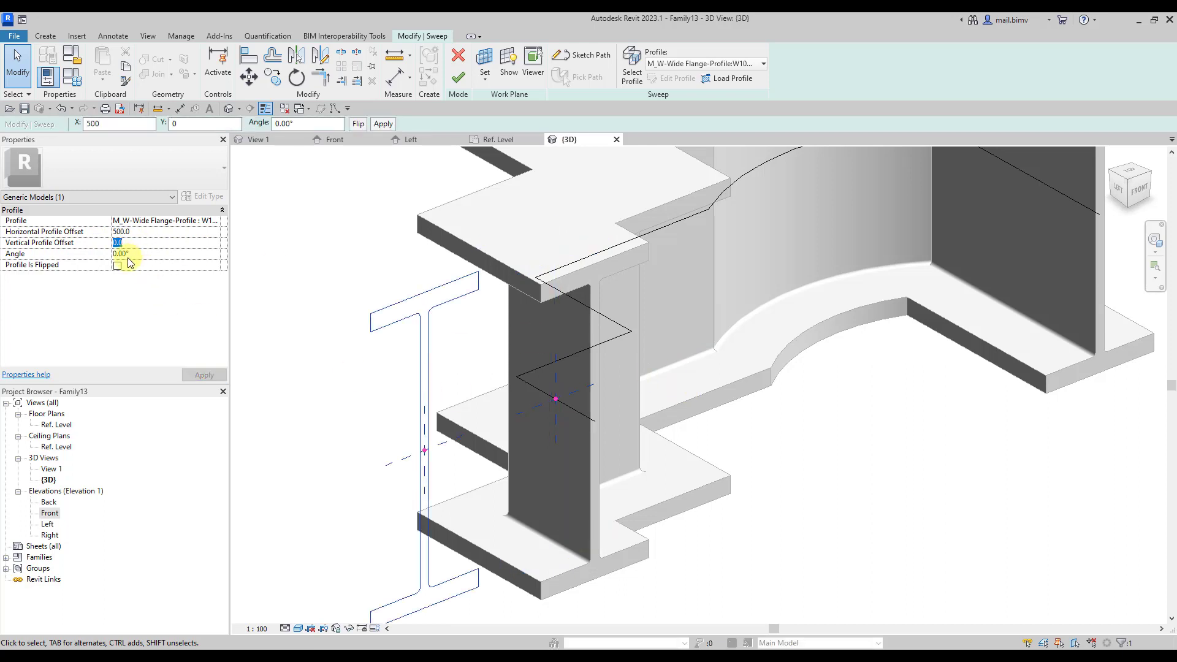
type("200")
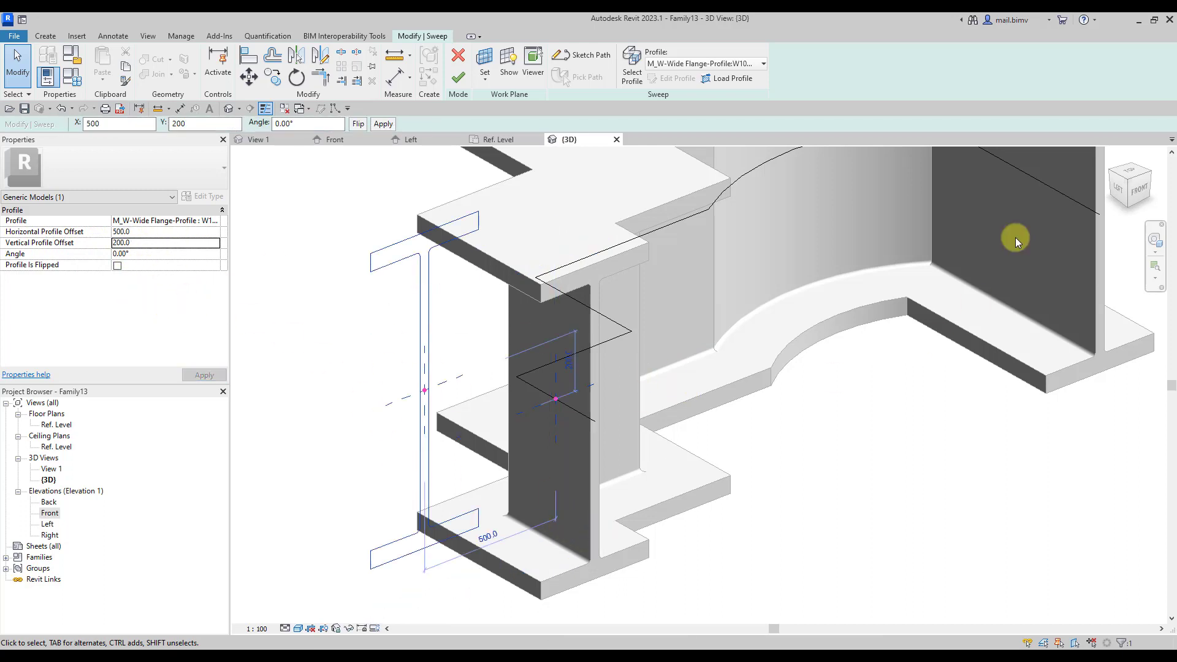
left_click(1141, 187)
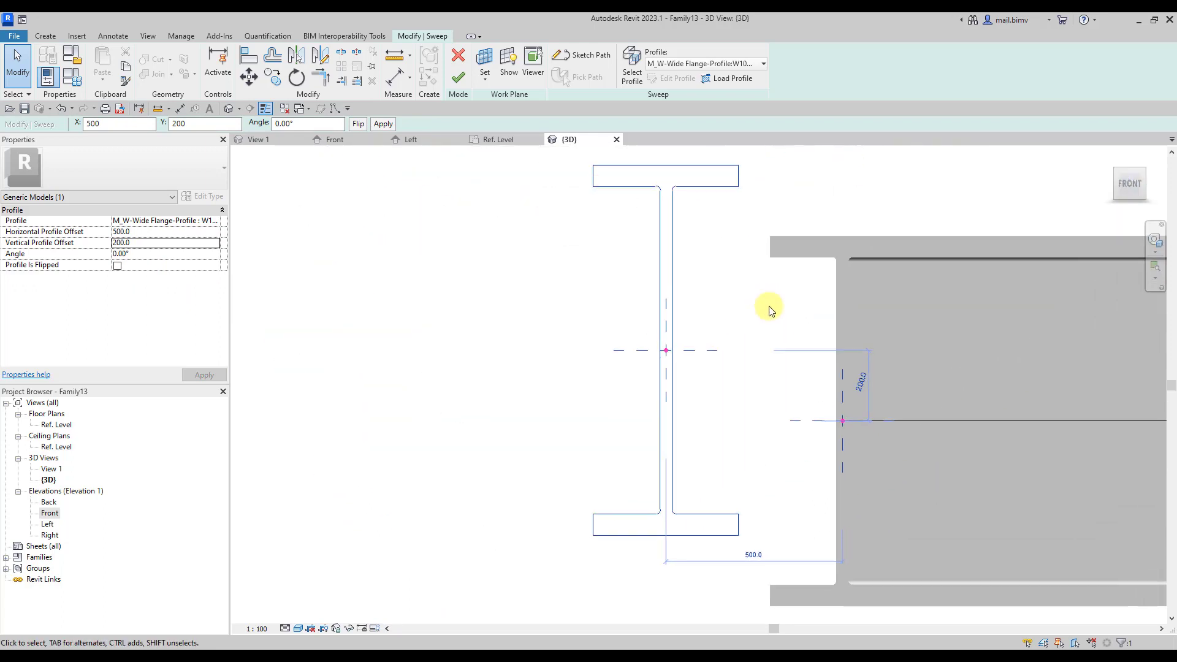
- Rotate the profile to 120° and try several wide-flange profile types, starting with W1000X371
left_click(158, 257)
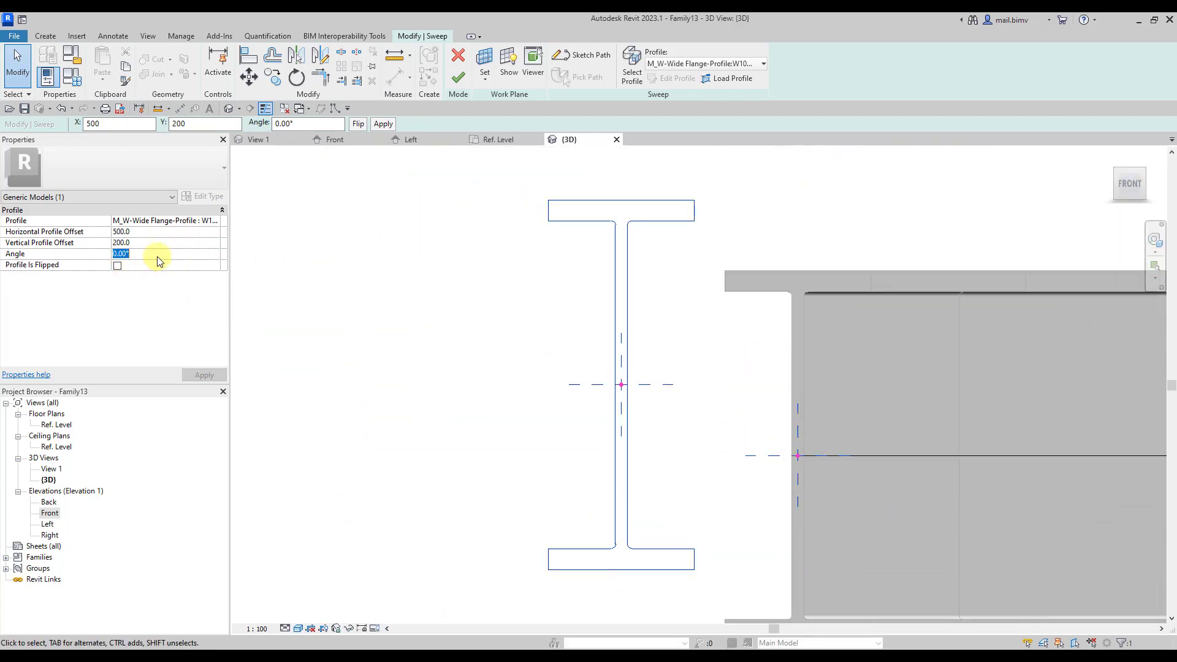
type("120")
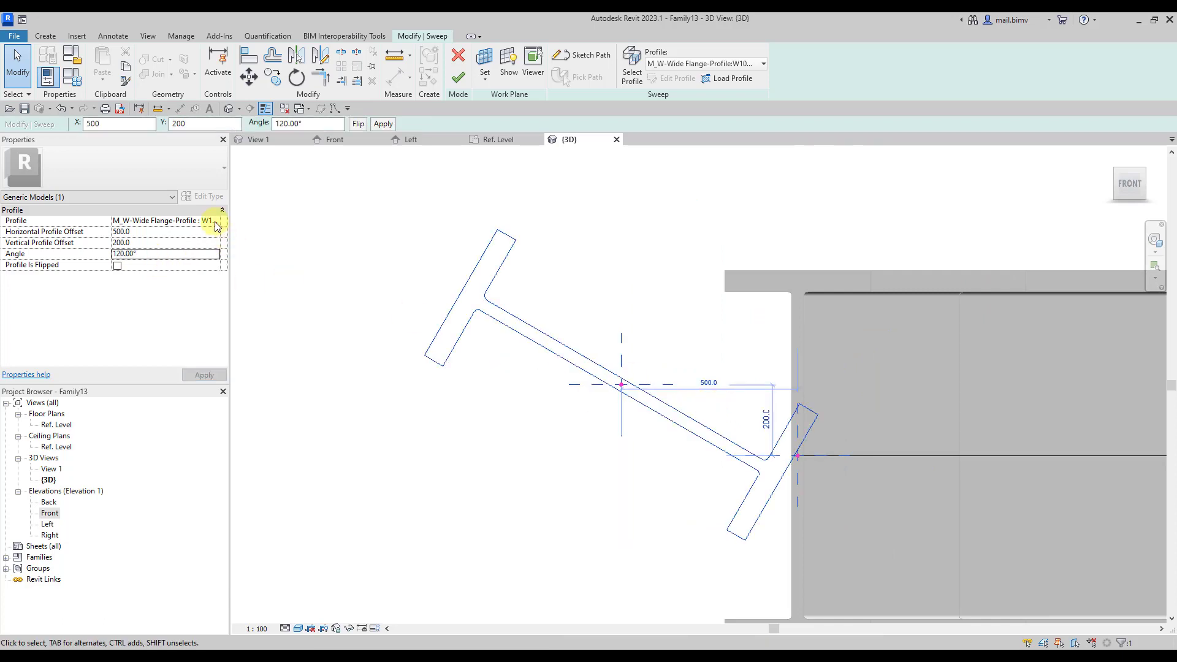
left_click(217, 226)
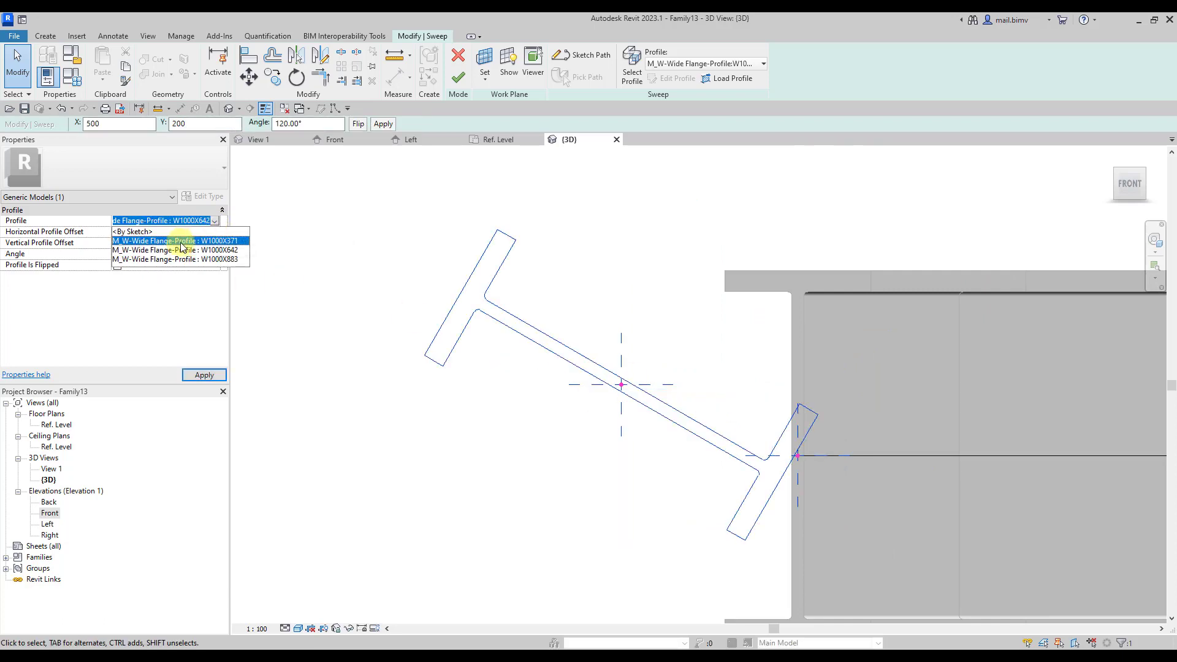
left_click(181, 242)
left_click(215, 220)
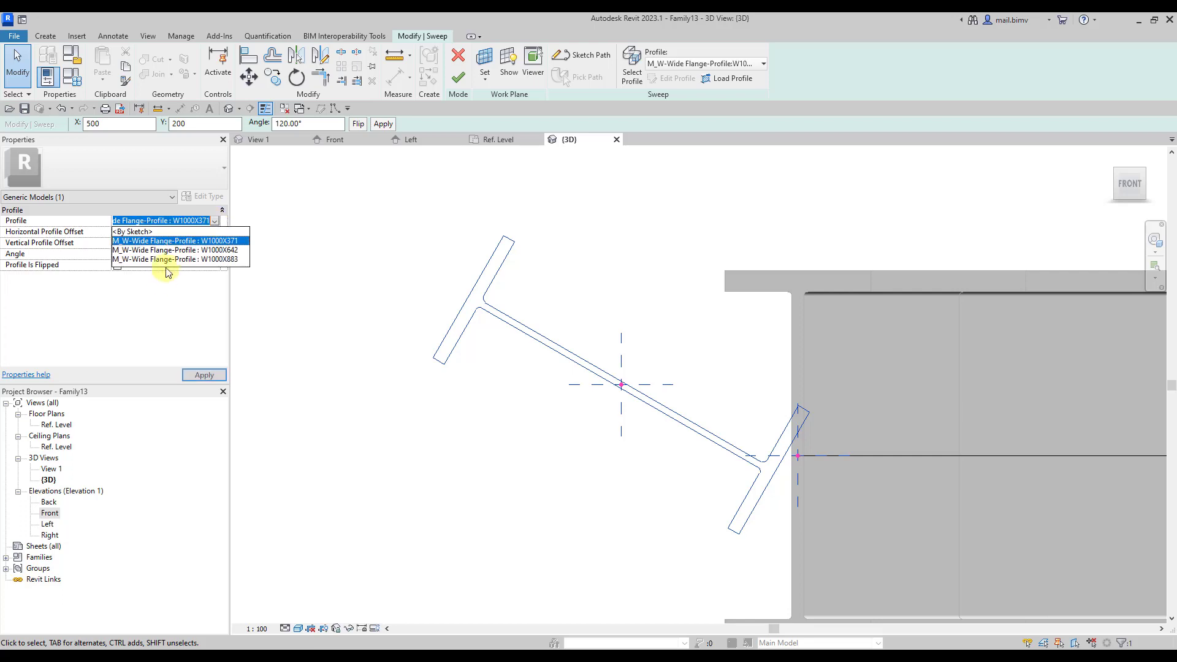
left_click(167, 260)
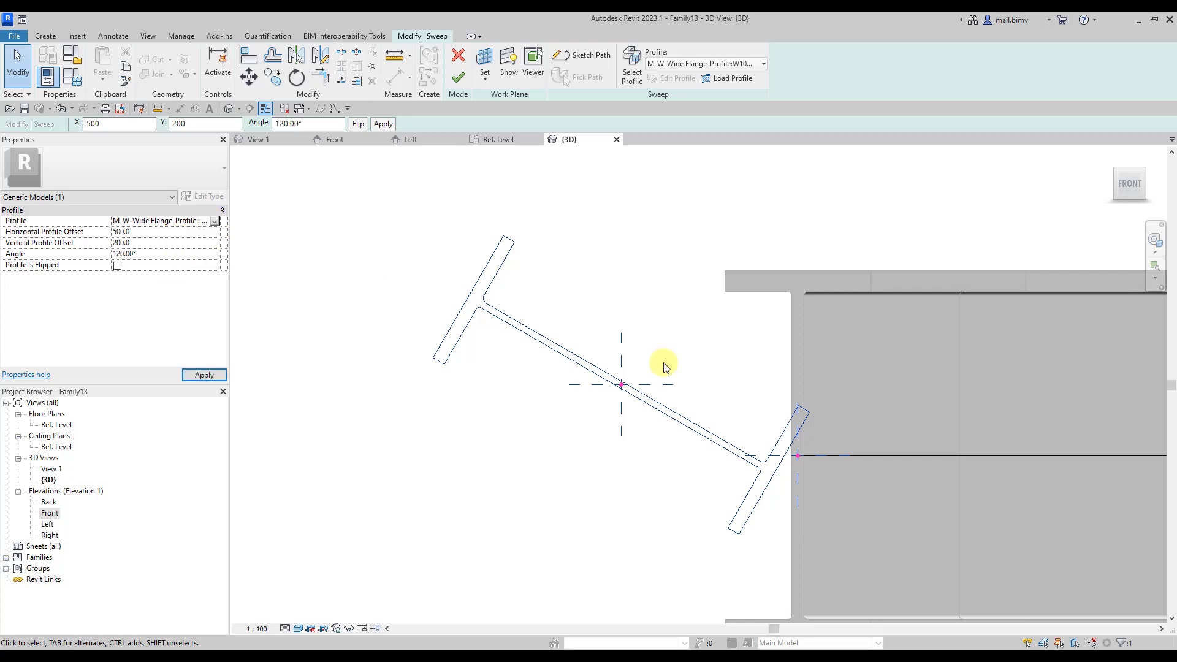
left_click(216, 222)
left_click(157, 242)
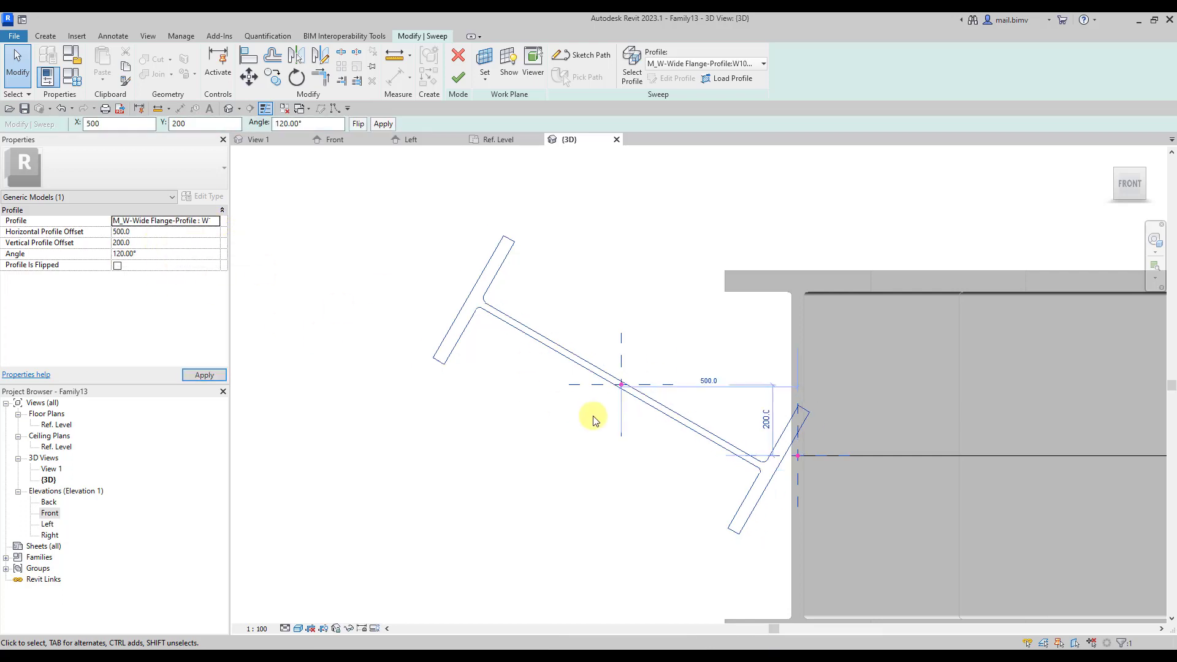
left_click(502, 415)
left_click(457, 77)
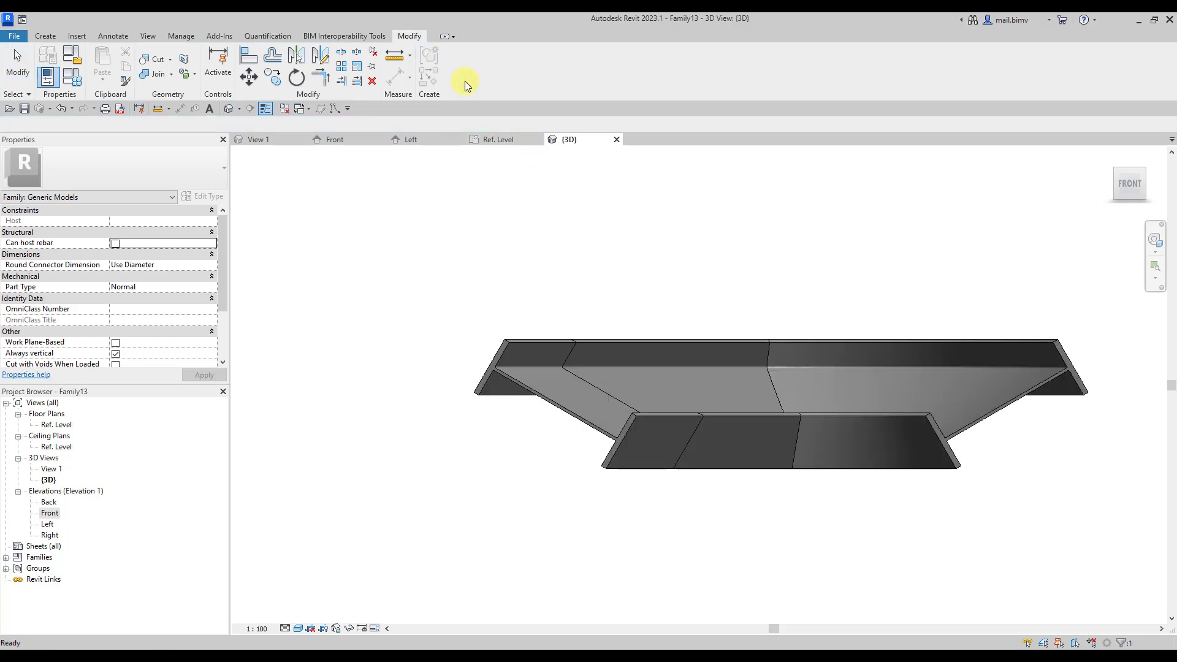
middle_click_drag(376, 400, 518, 475, "shift")
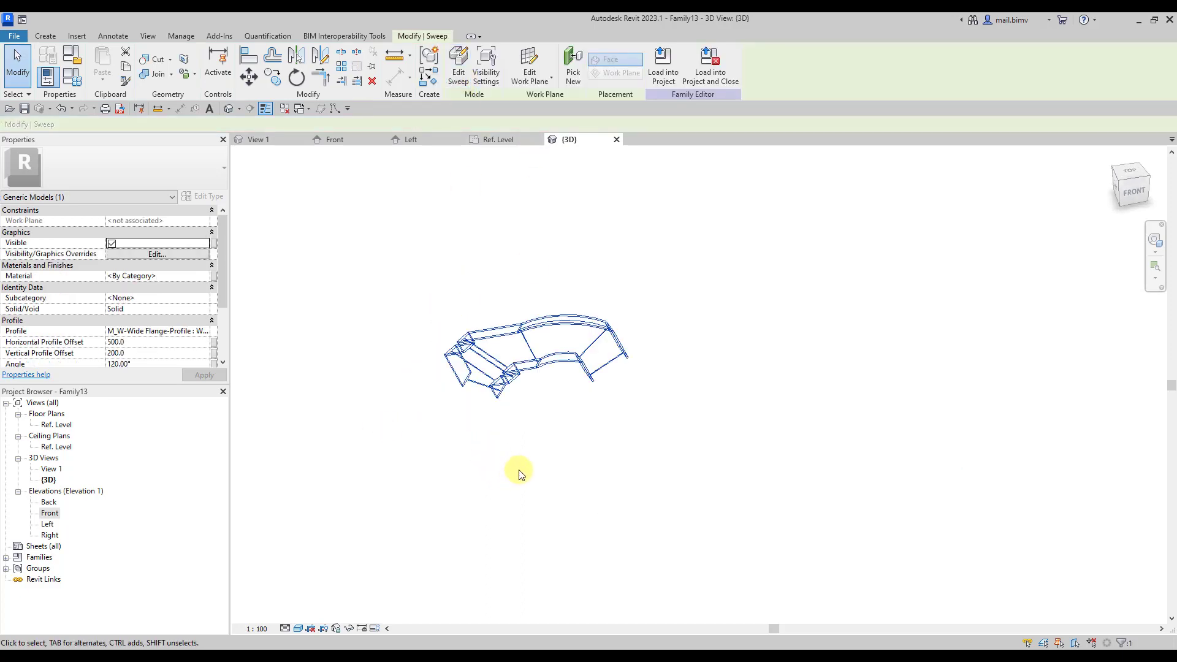
scroll(441, 417, "up", 4)
left_click(388, 494)
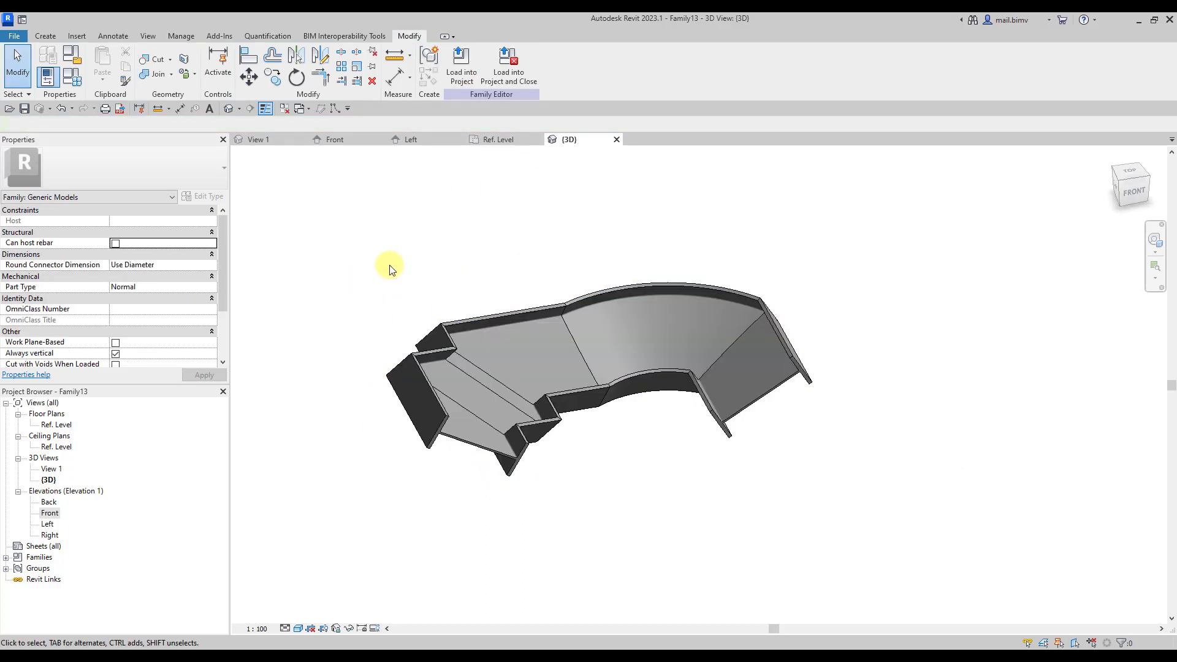
mouse_move(386, 388)
middle_mouse_down("shift")
mouse_move(407, 439)
mouse_move(533, 265)
mouse_move(400, 486)
middle_mouse_up("shift")
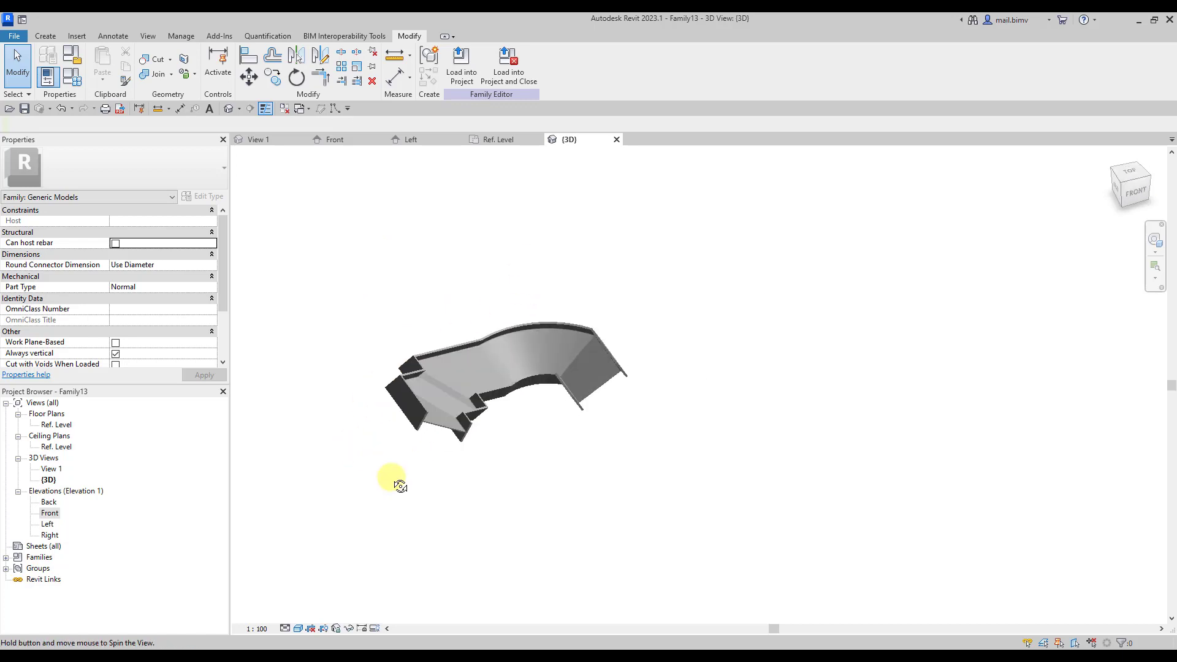
scroll(315, 452, "up", 4)
scroll(368, 434, "down", 2)
scroll(450, 497, "down", 2)
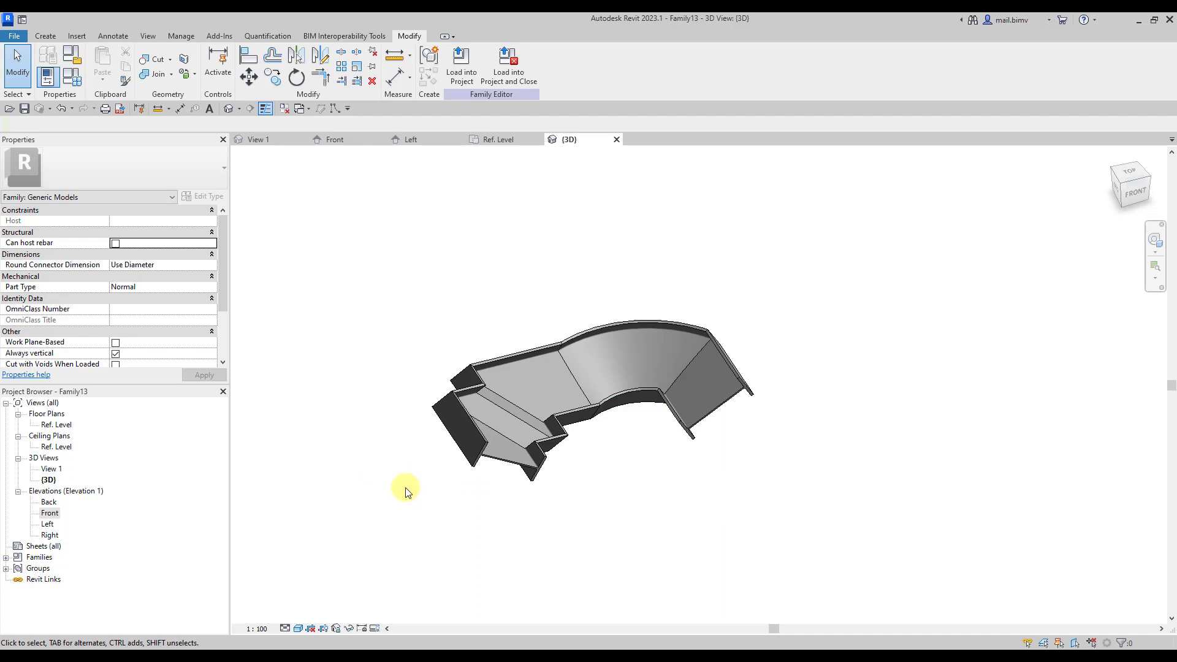
left_click(517, 467)
left_click(310, 468)
- Show the M_W-Wide Flange-Profile types under Families > Profiles, then select the sweep in the {3D} view
left_click(6, 559)
left_click(18, 591)
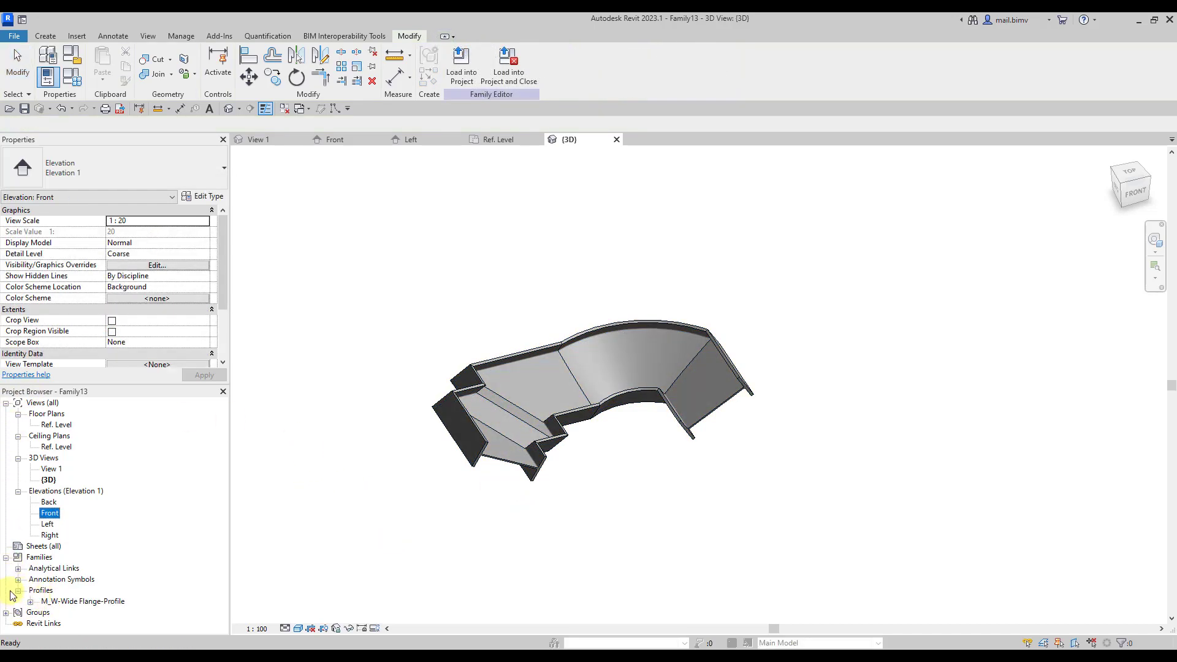
left_click(49, 601)
double_click(66, 601)
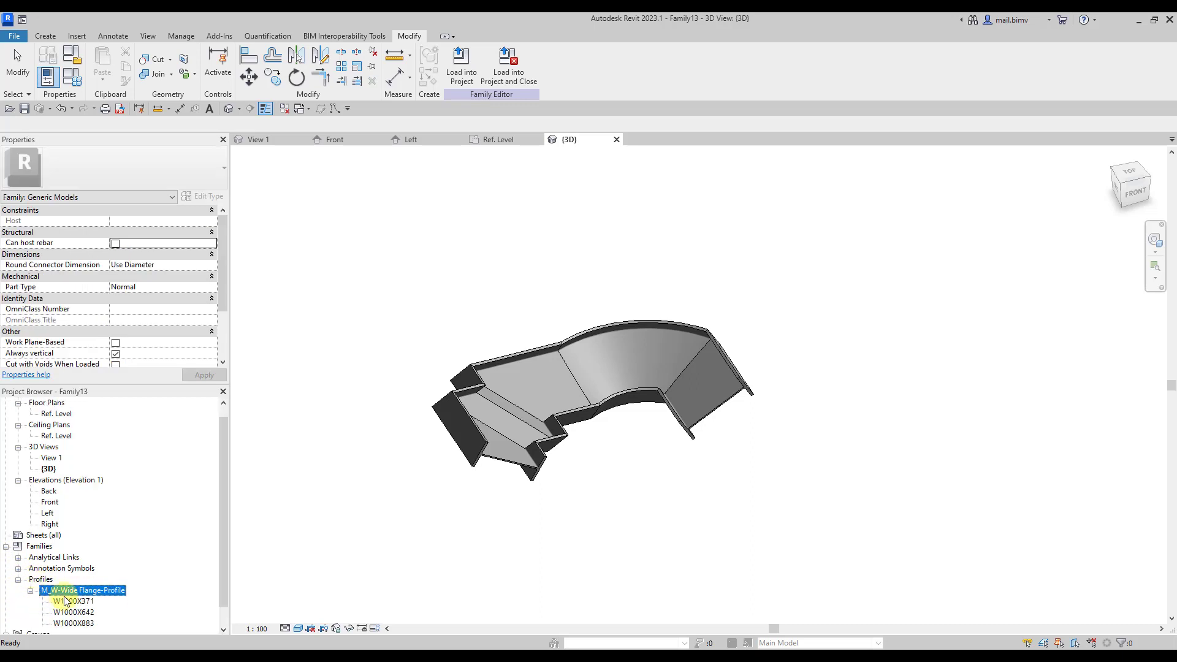
scroll(92, 583, "down", 1)
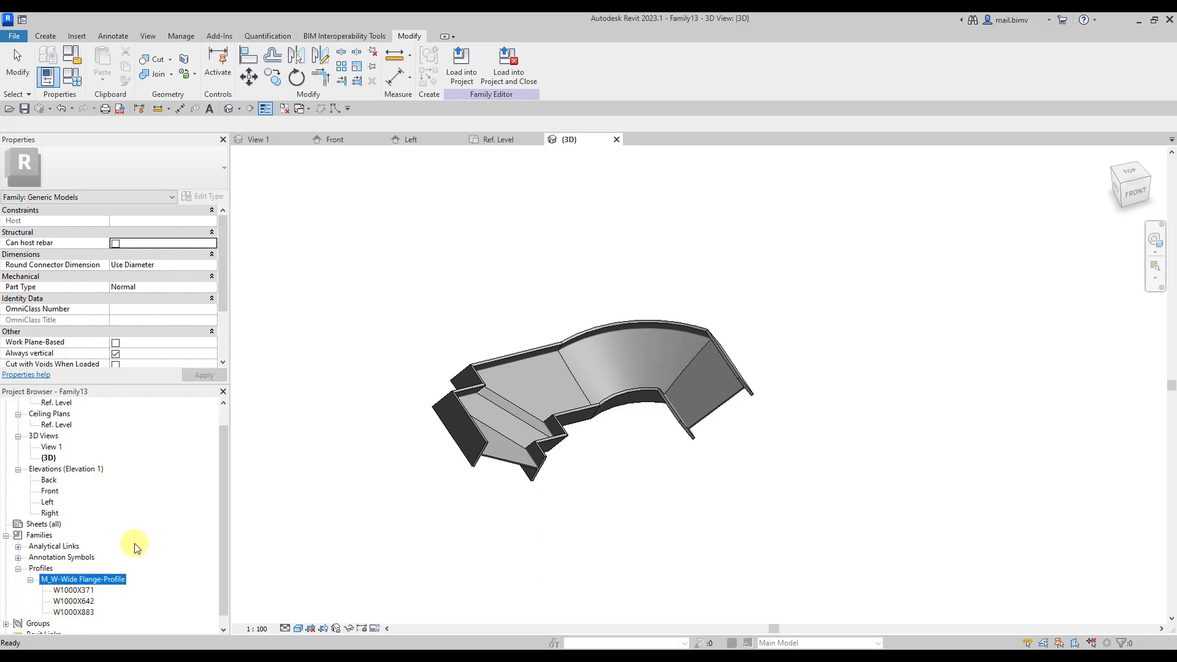
scroll(100, 557, "down", 1)
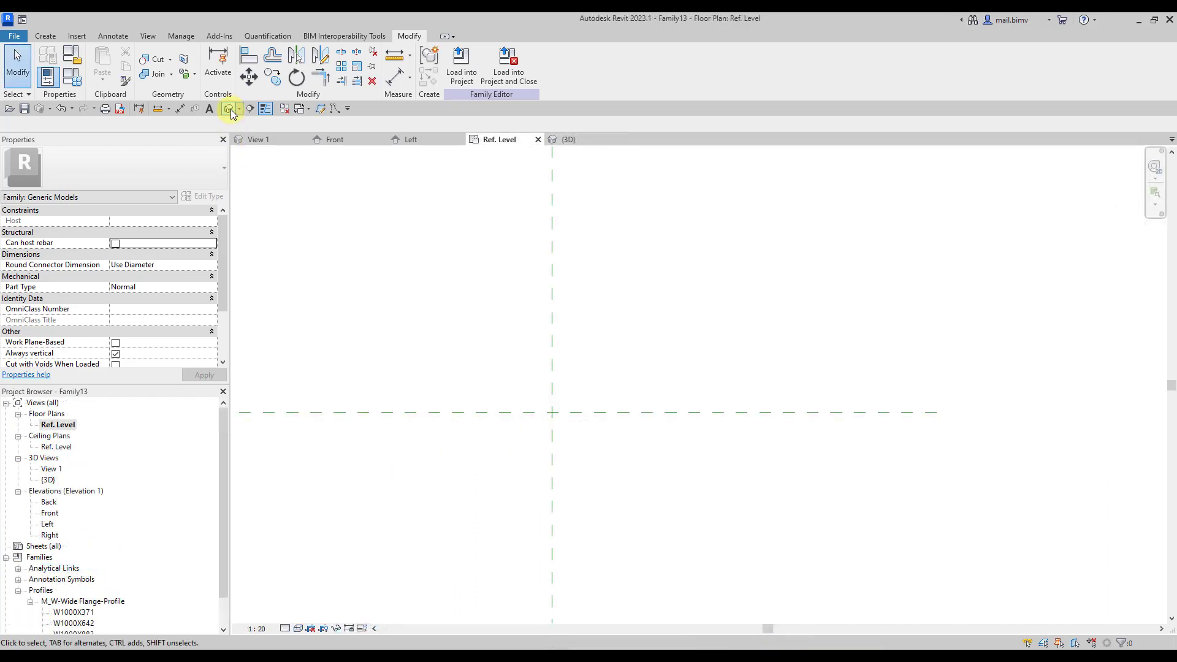
left_click(230, 111)
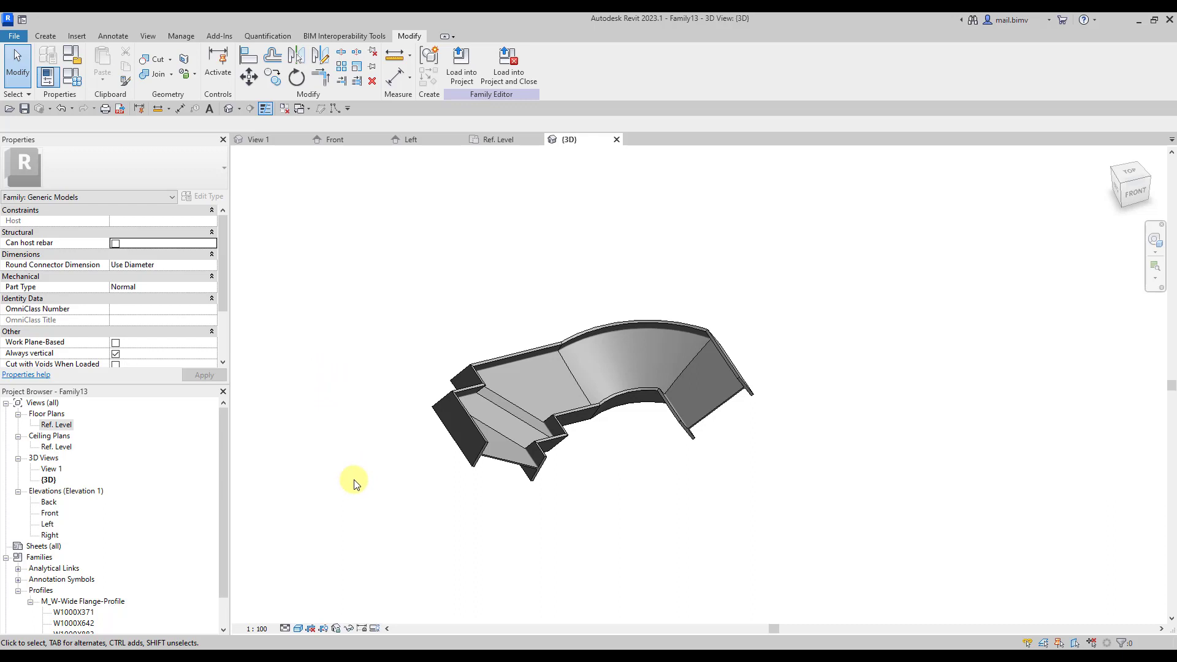
left_click(484, 433)
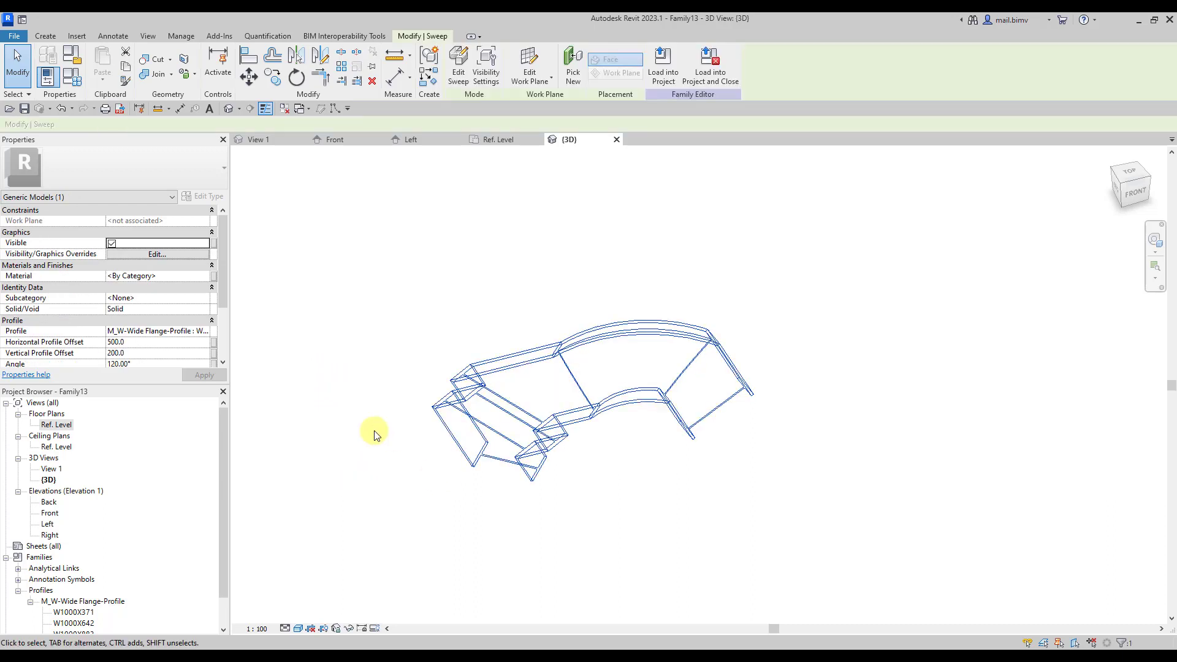